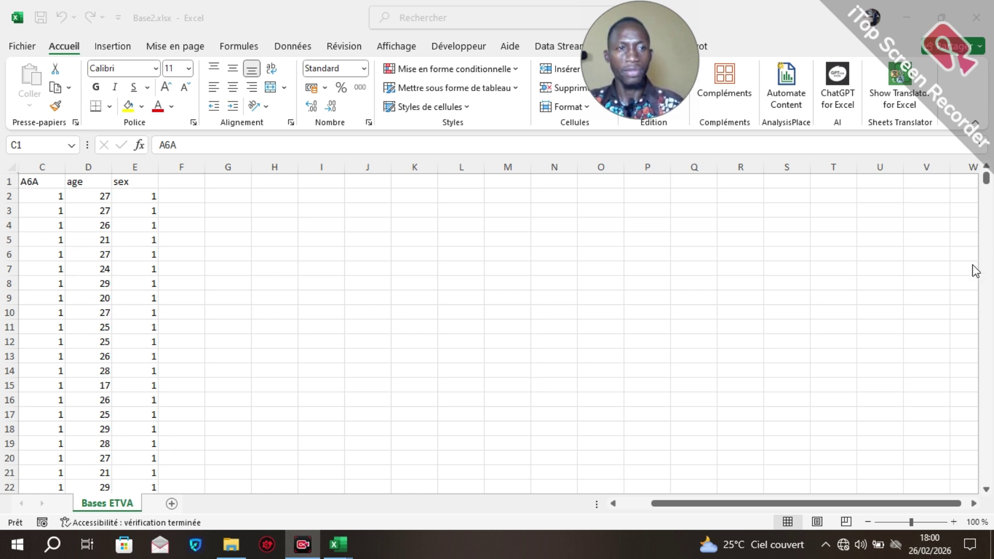
Examine the records in the Base2.xlsx sheet down to the last filled row and return to the header row
click(989, 182)
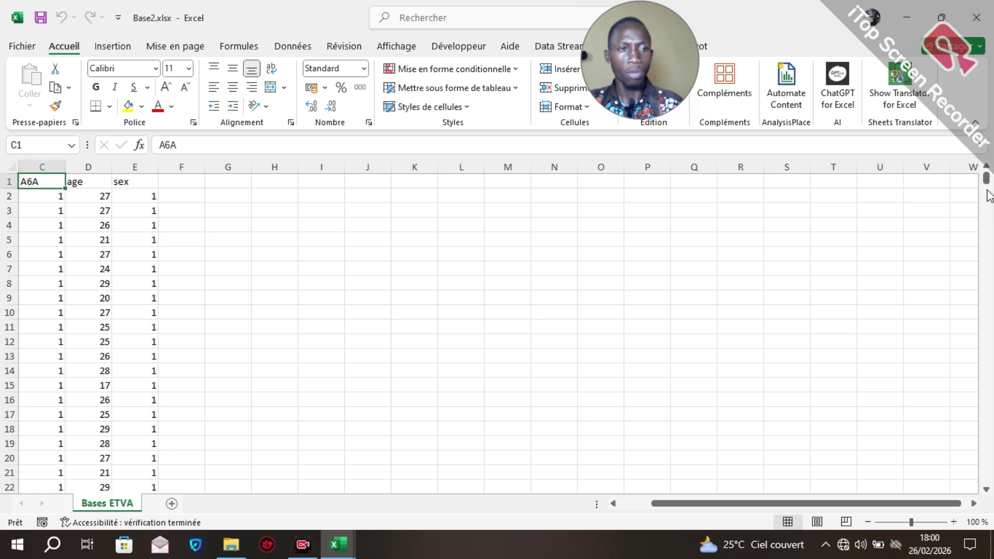
drag(989, 182, 988, 491)
click(986, 489)
click(986, 489)
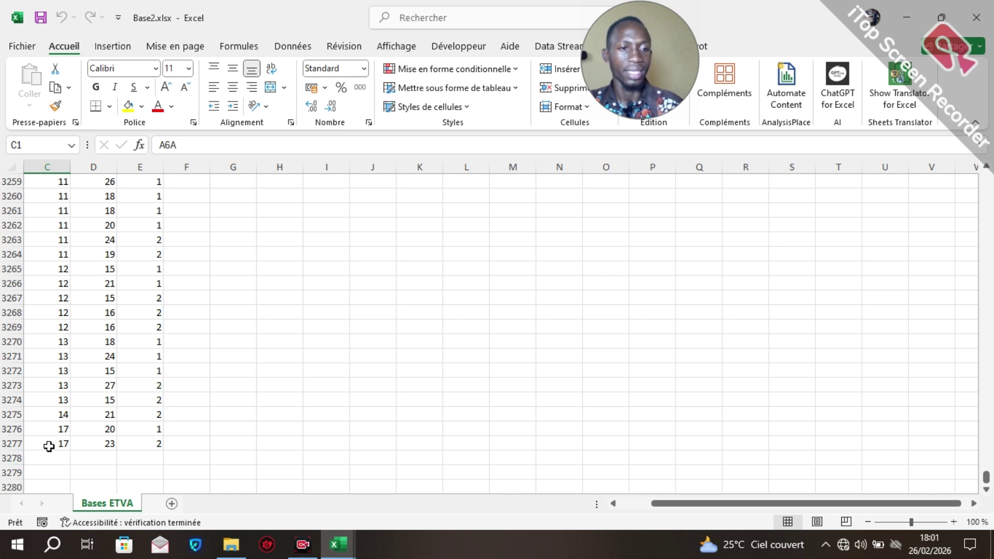
drag(987, 477, 986, 177)
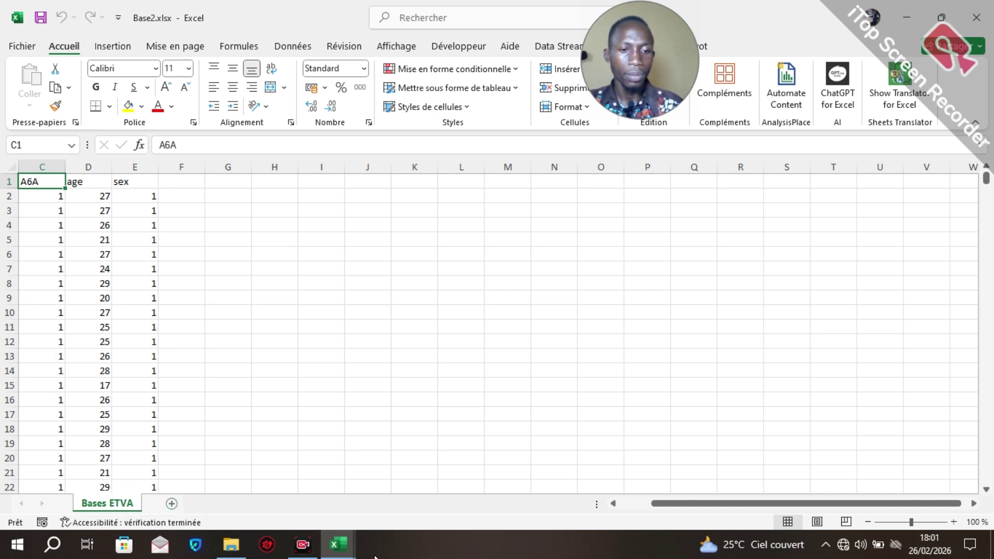
Switch to the Base3.xlsx workbook and examine its records from the A4 header down to the last filled row and back
mouse_move(346, 557)
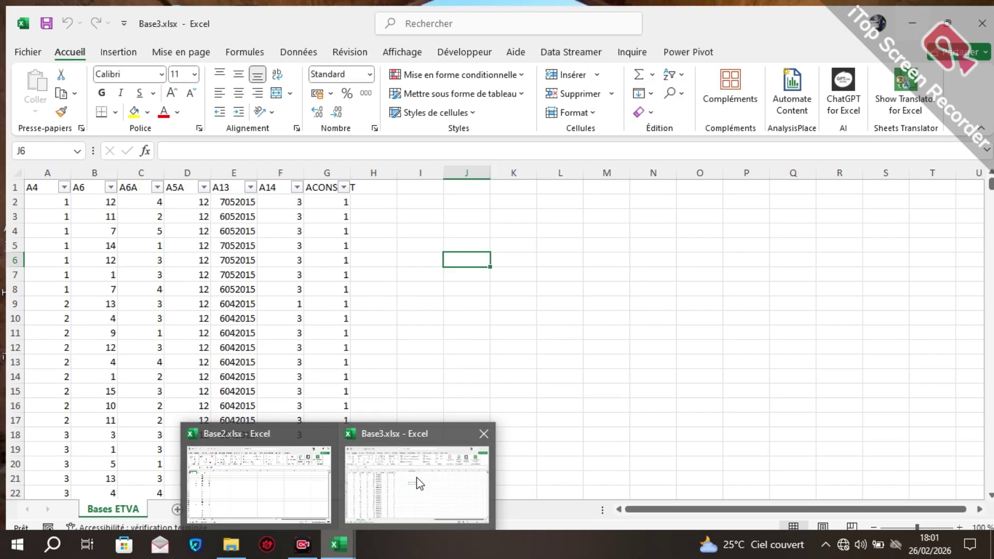
click(415, 477)
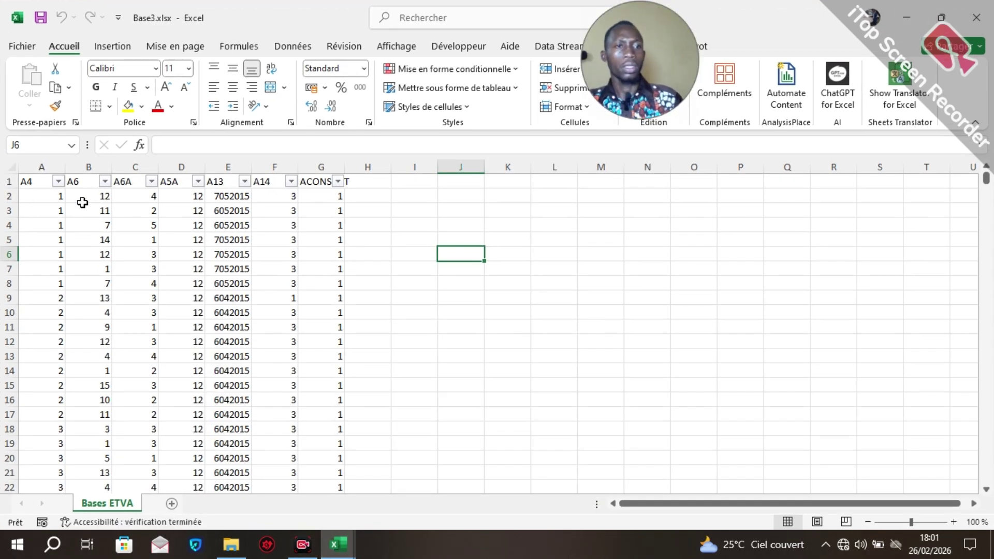
click(47, 197)
click(20, 182)
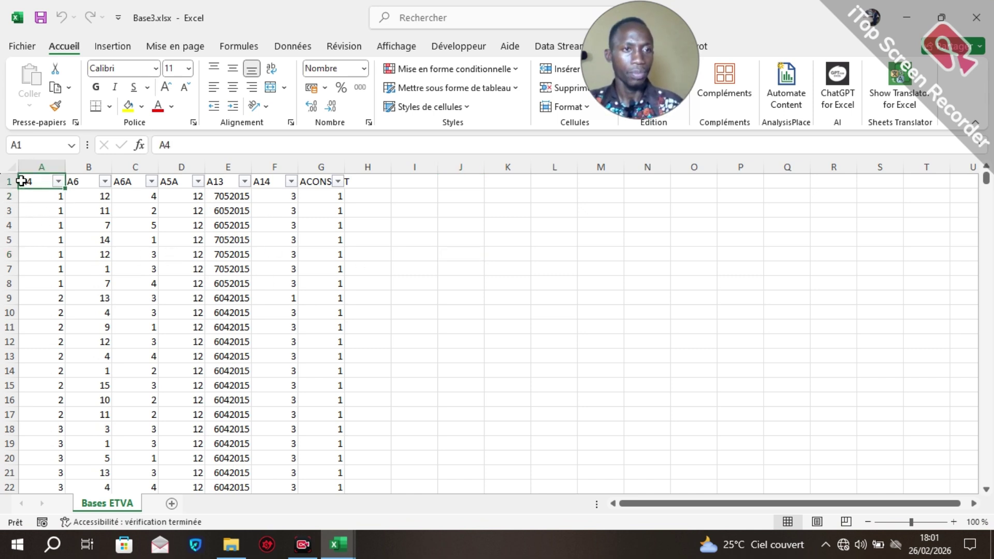
key(ctrl+shift+Down)
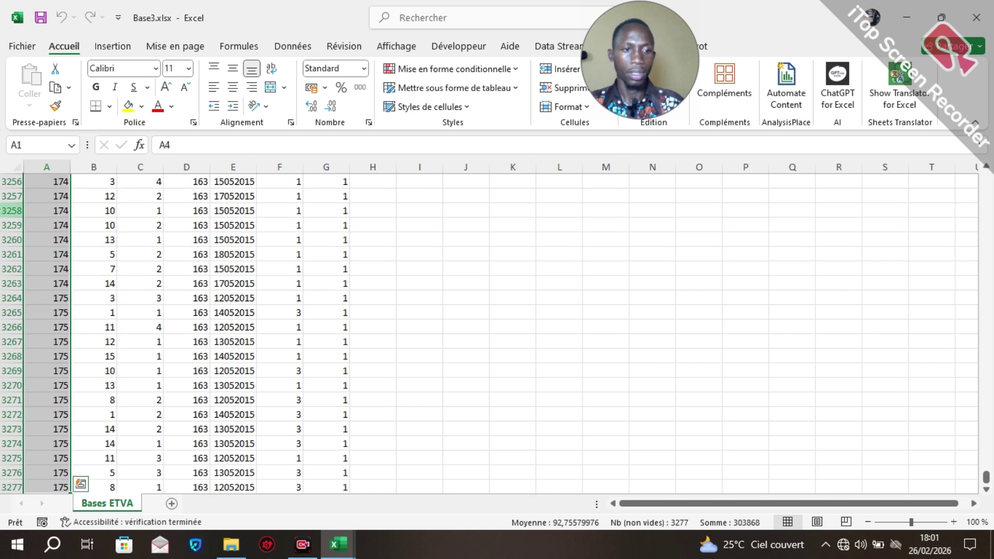
click(466, 268)
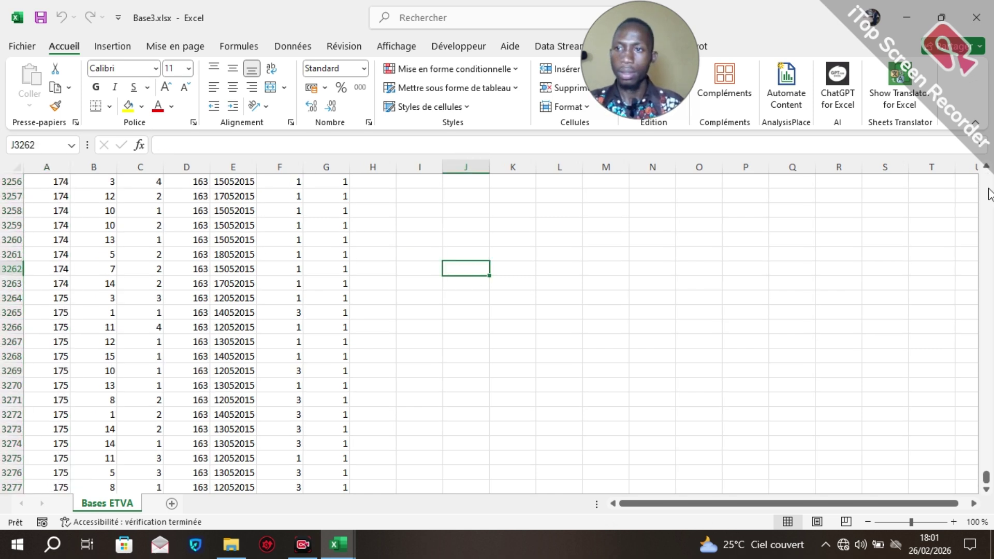
click(985, 489)
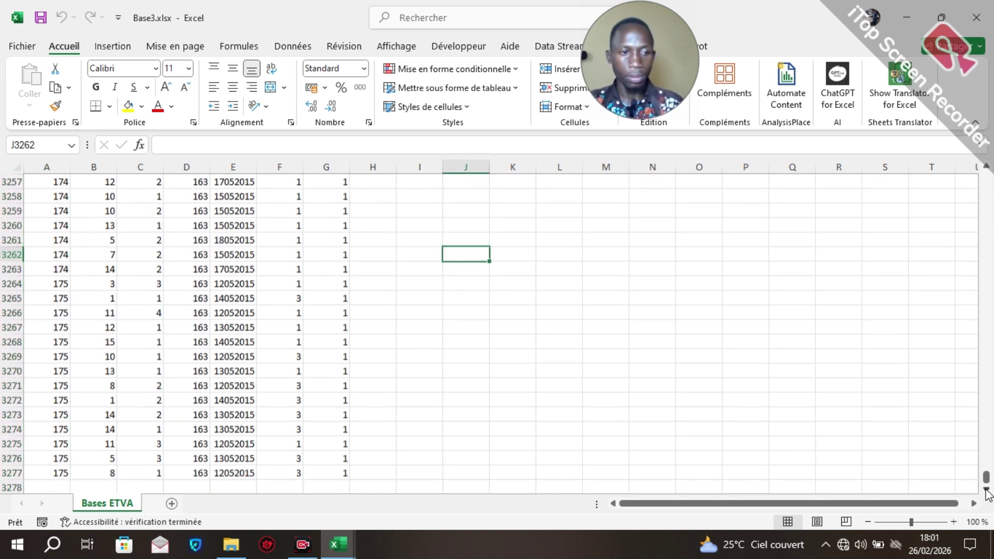
click(985, 490)
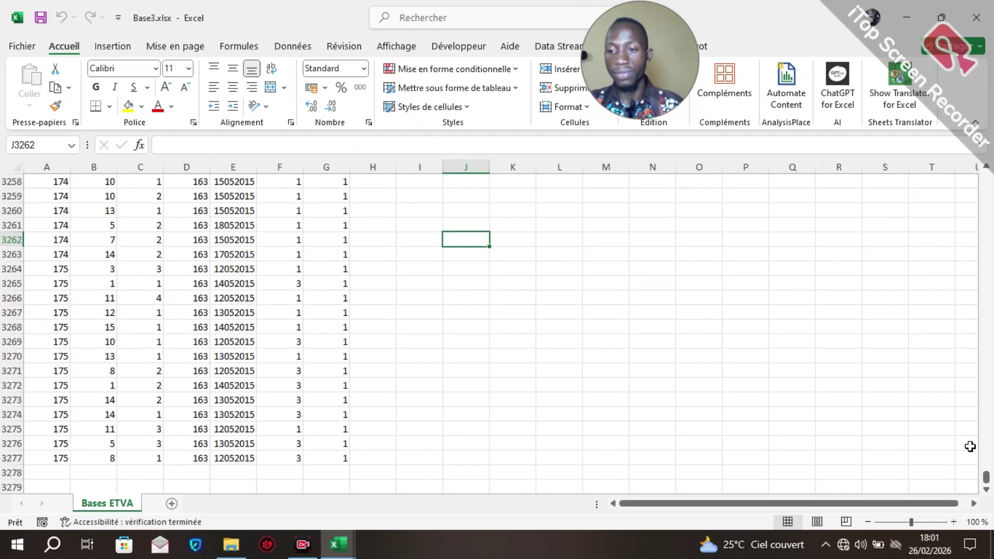
scroll(985, 479, up, 8)
drag(986, 479, 987, 431)
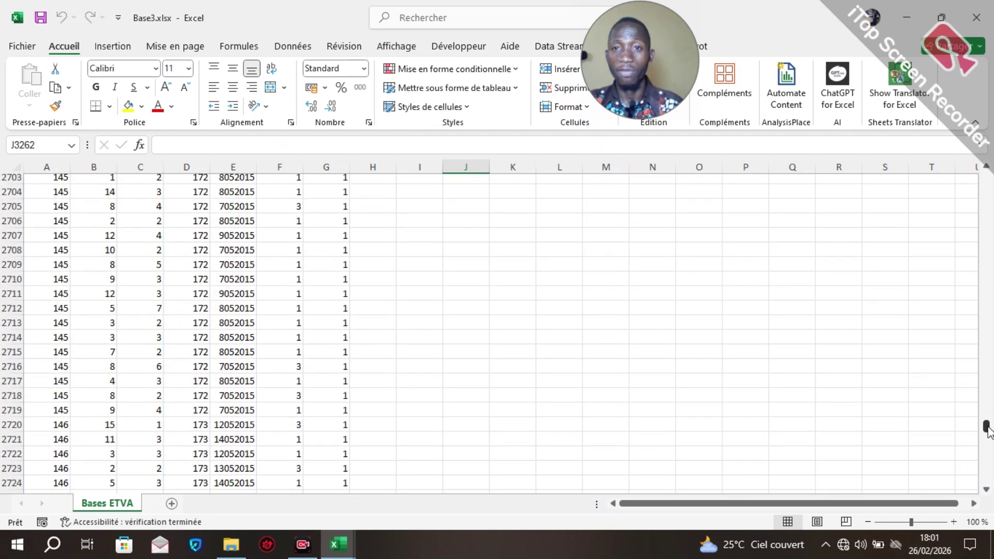
drag(988, 431, 986, 347)
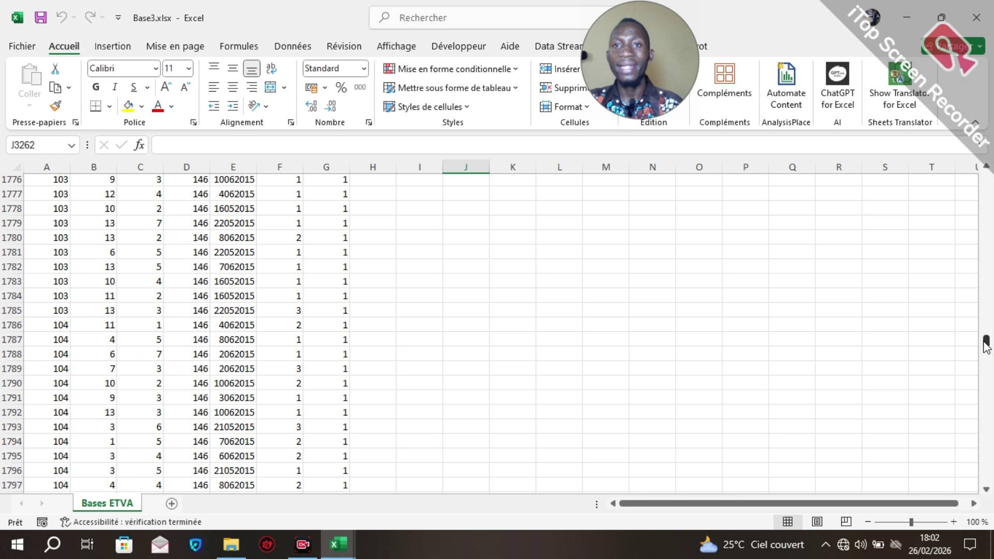
drag(986, 346, 990, 171)
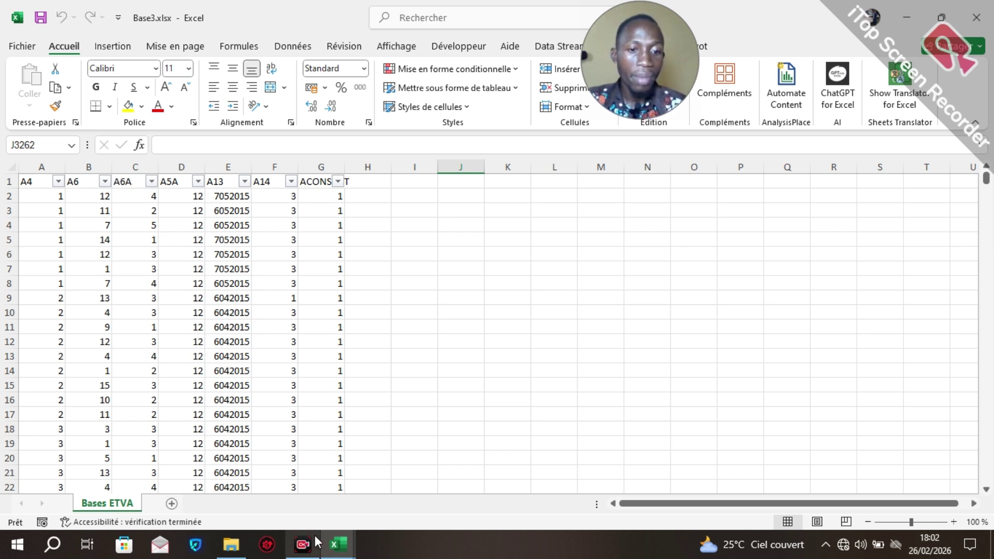
Switch back to the Base2.xlsx workbook and examine the A6A column's values at the start and further down the sheet
click(341, 553)
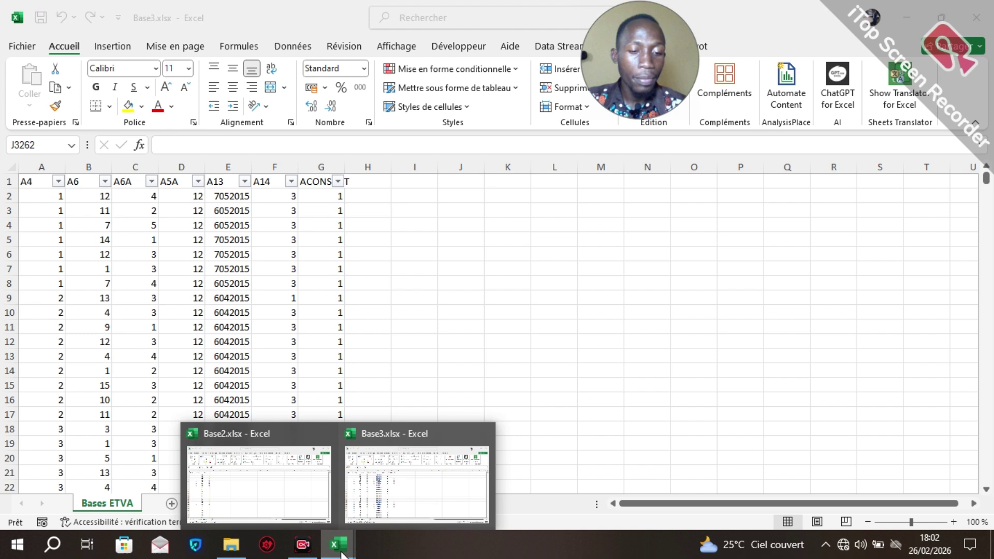
click(279, 505)
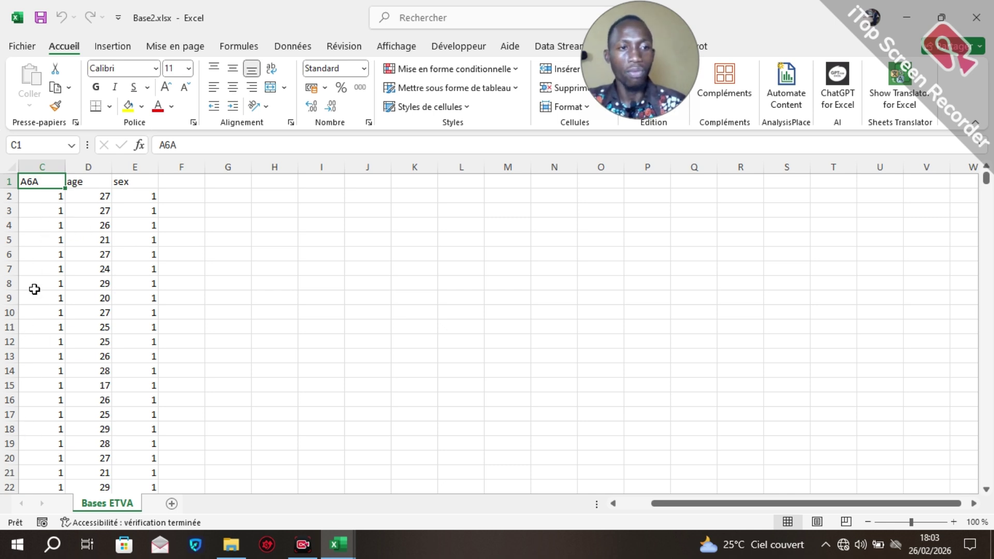
click(48, 202)
click(46, 223)
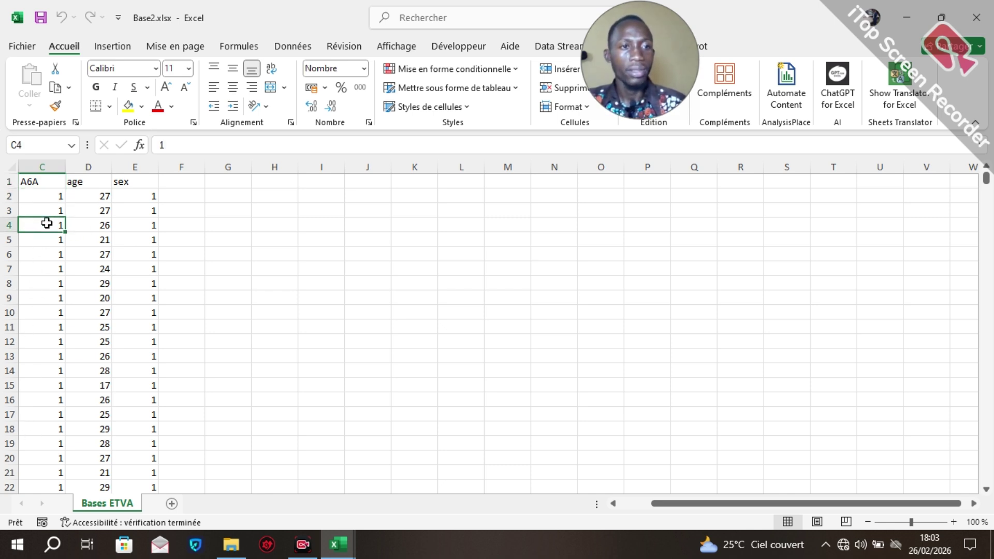
click(45, 252)
click(44, 279)
drag(45, 311, 46, 305)
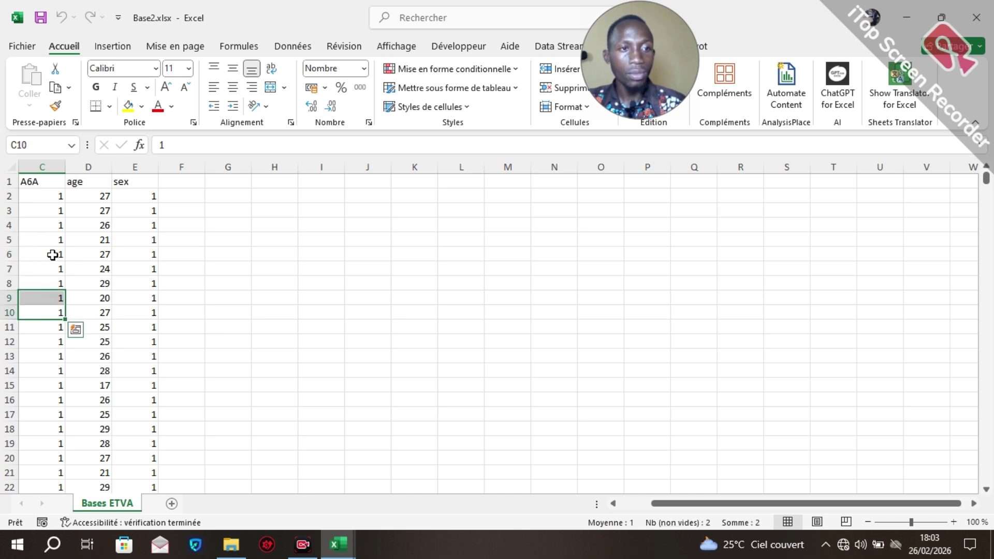
click(53, 254)
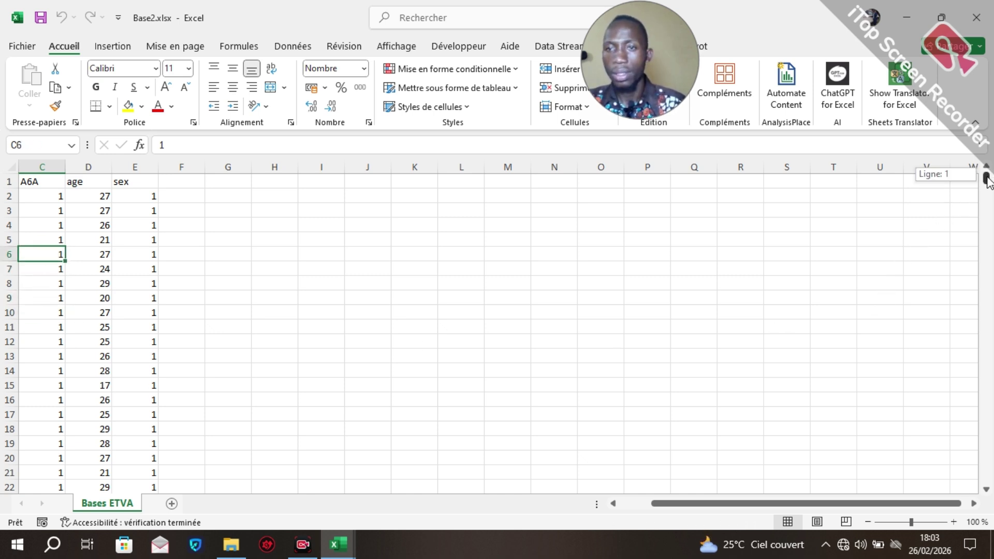
drag(986, 179, 989, 252)
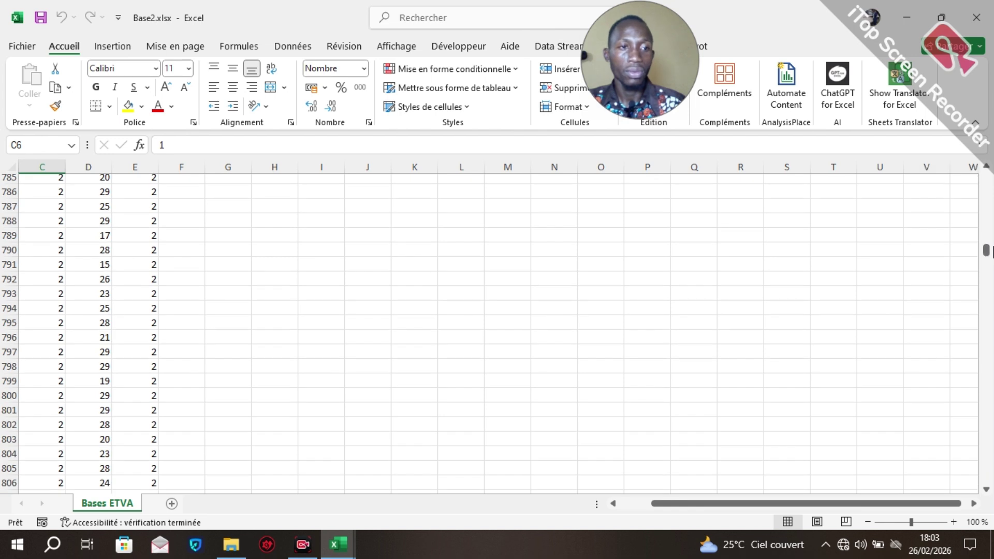
click(70, 324)
click(56, 323)
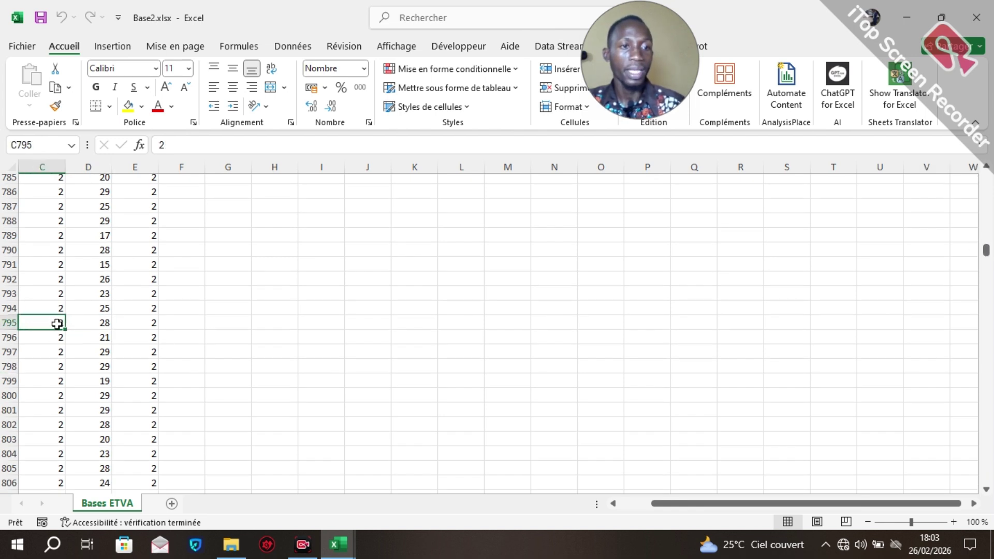
click(55, 293)
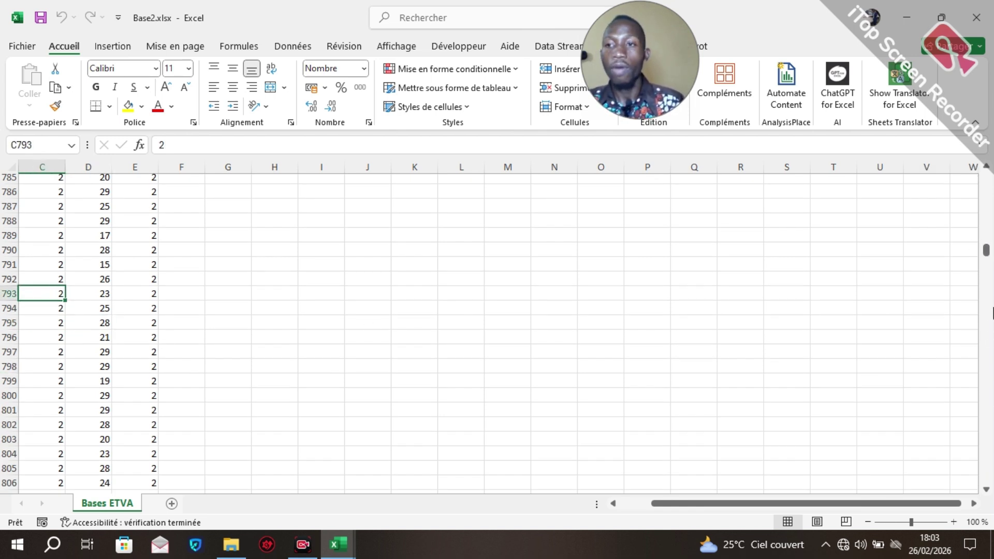
drag(989, 246, 988, 170)
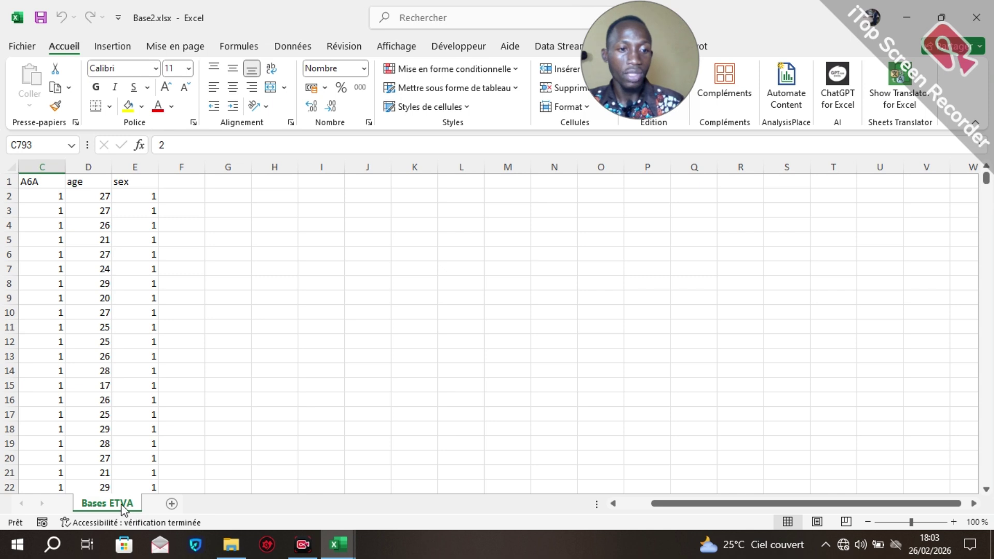
Switch to the Tuto folder in File Explorer and open the Base2.dta dataset in Stata, dismissing the startup dialog
mouse_move(339, 547)
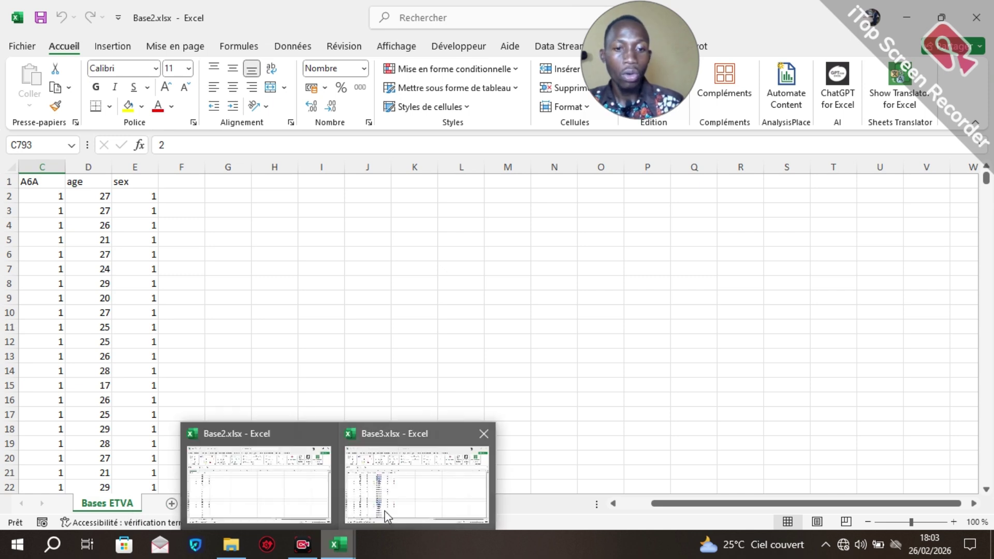
click(378, 417)
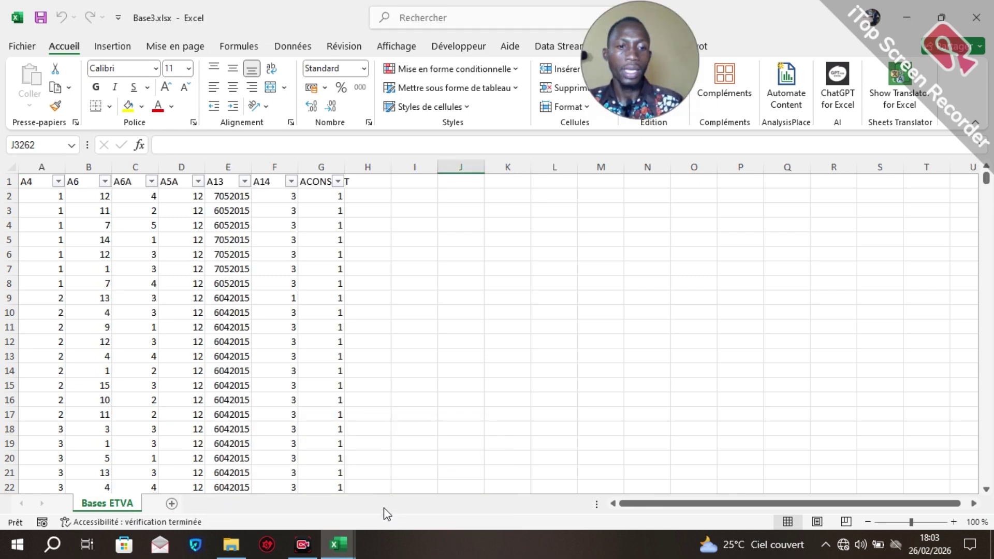
mouse_move(231, 546)
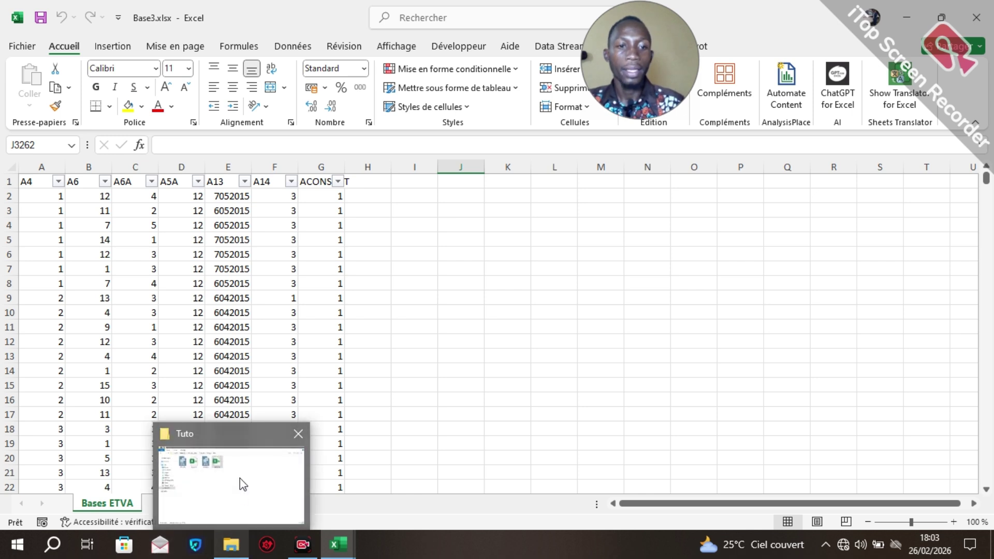
click(233, 476)
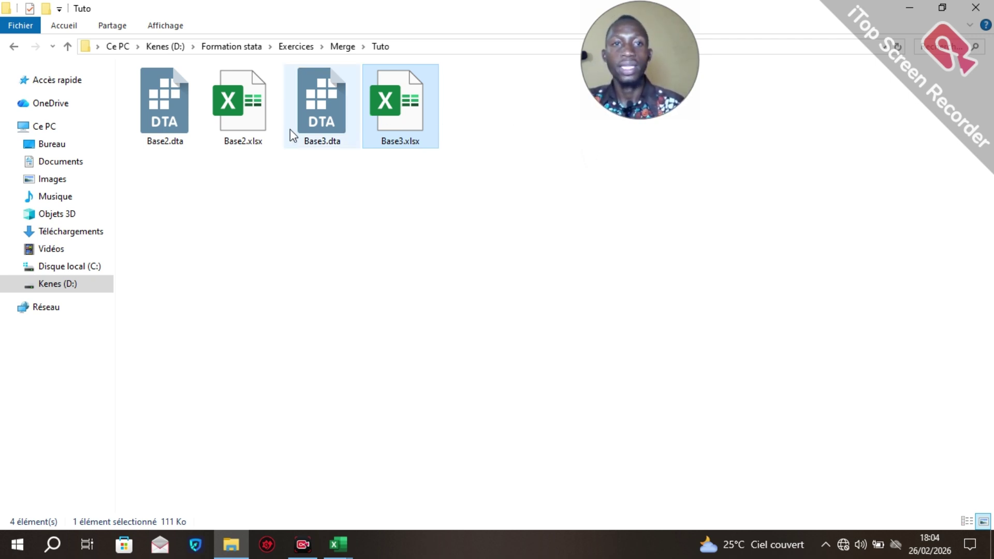
mouse_move(325, 123)
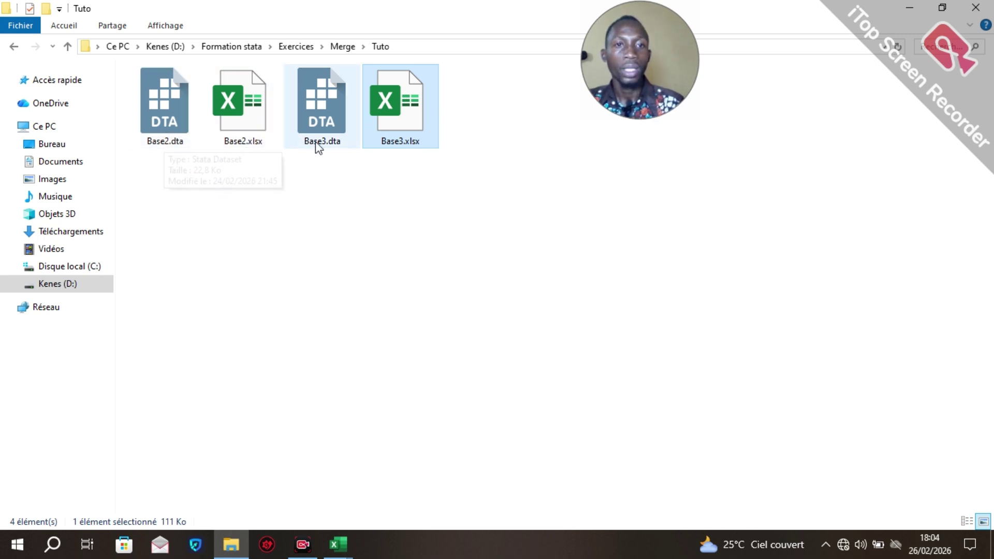
mouse_move(323, 145)
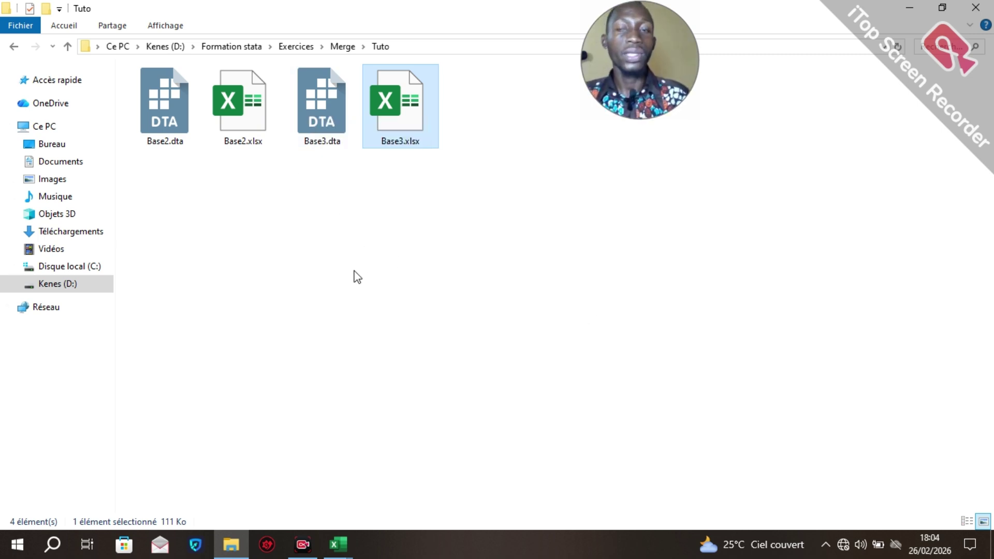
click(156, 100)
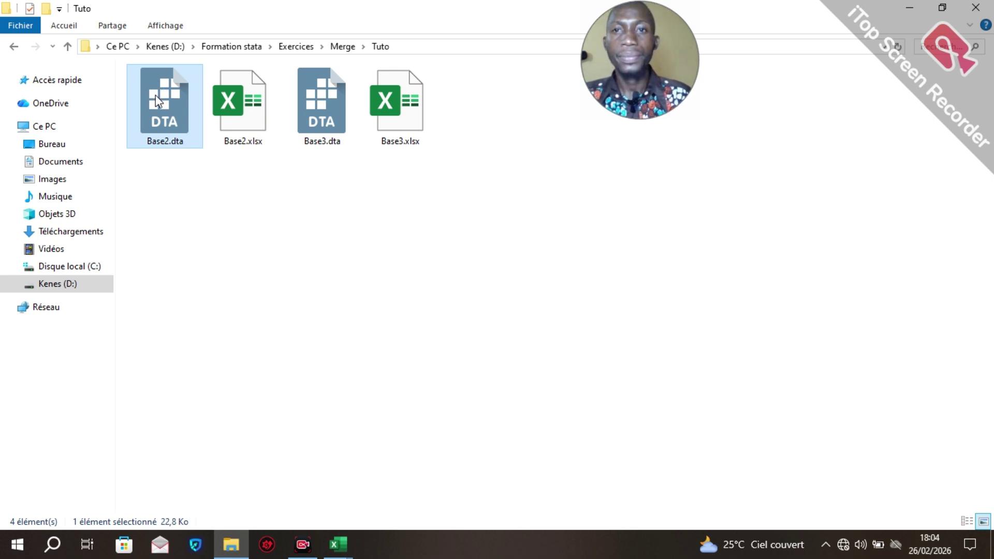
double_click(163, 107)
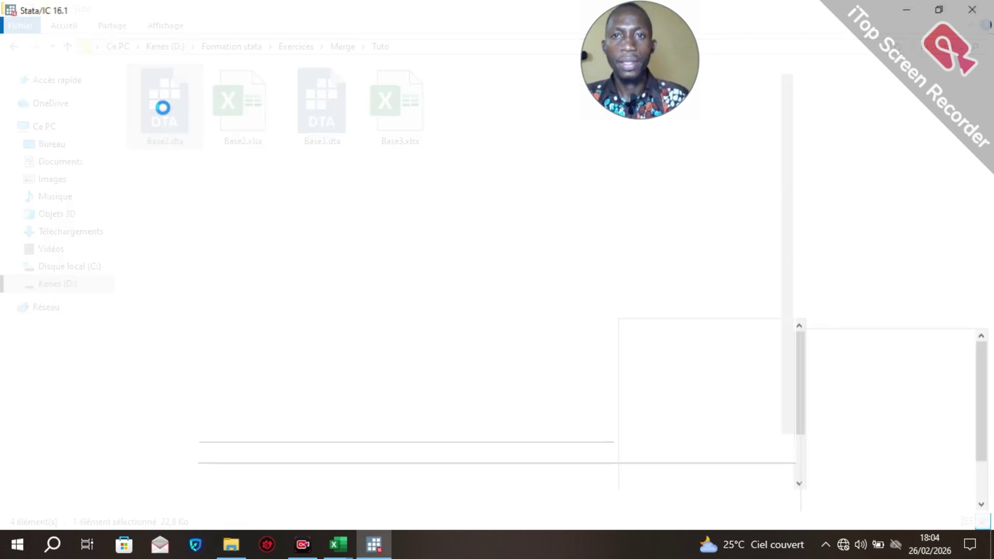
click(570, 340)
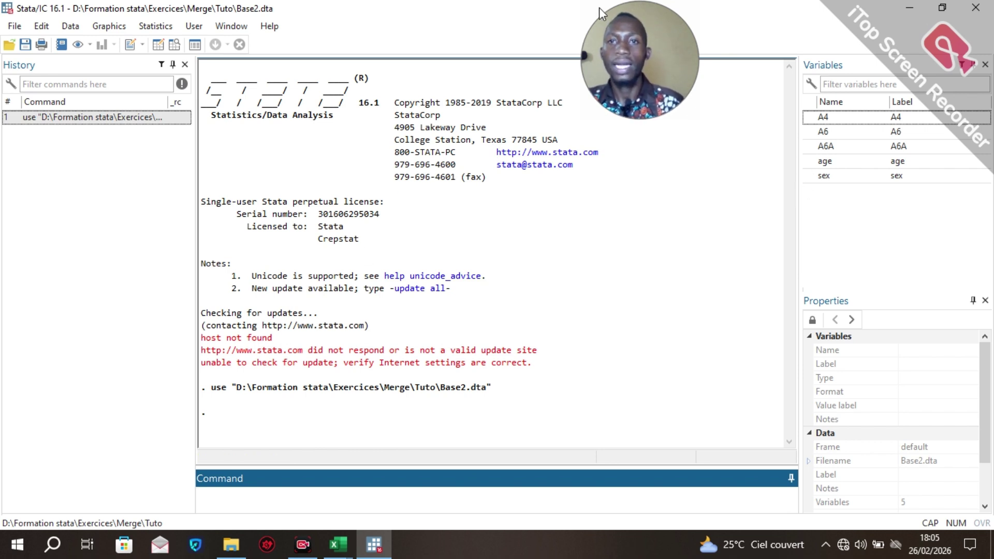
Open the Merge two datasets dialog for combining the loaded Base2 dataset with another one
drag(651, 15, 703, 17)
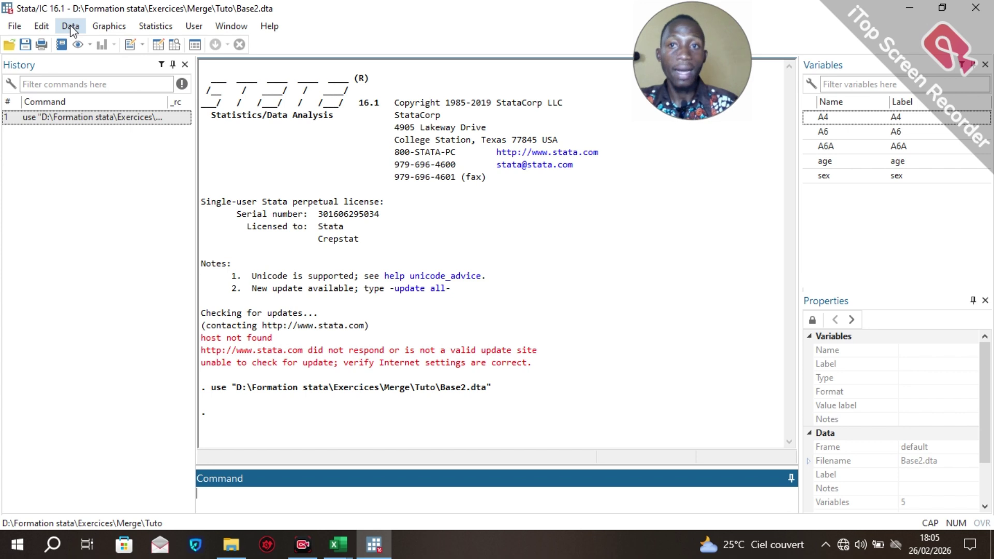
click(71, 27)
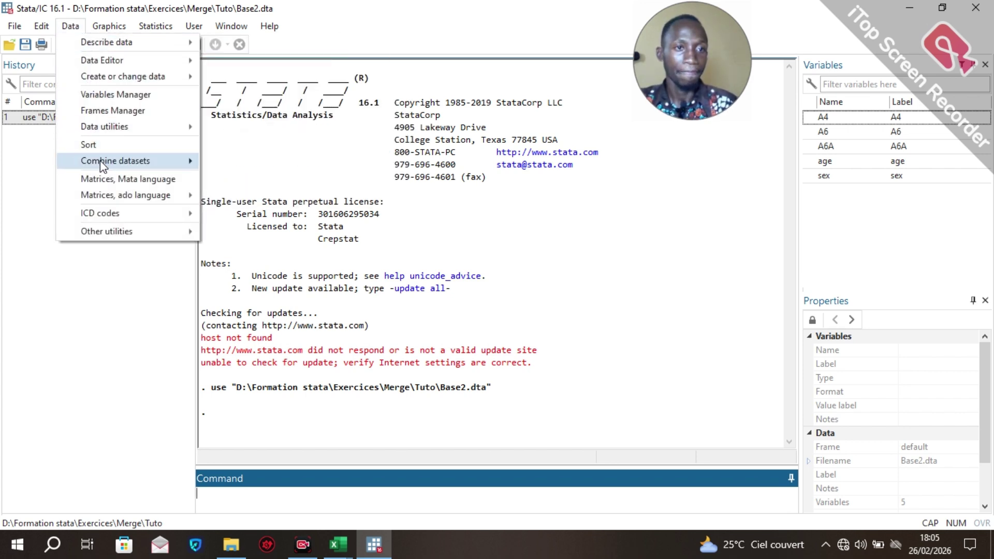
mouse_move(106, 163)
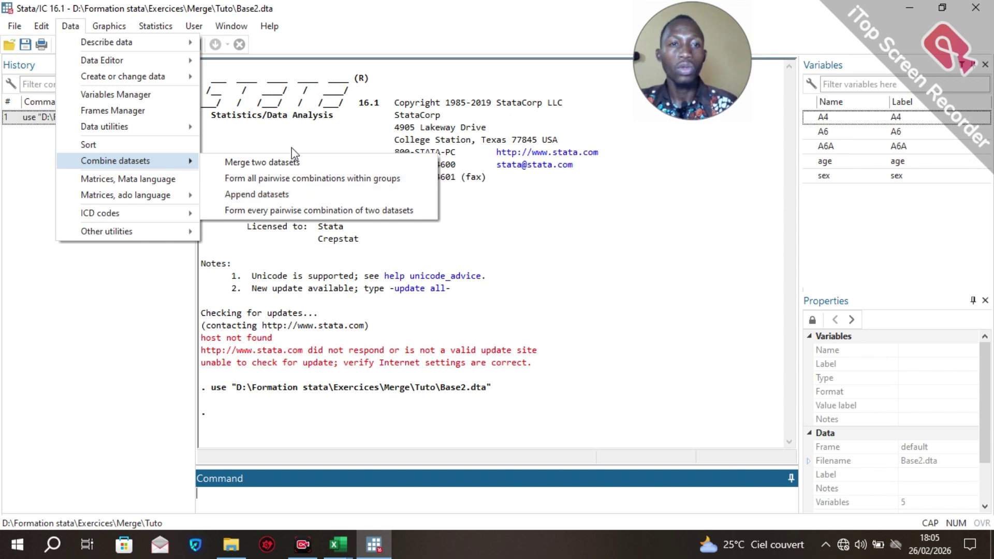
click(295, 164)
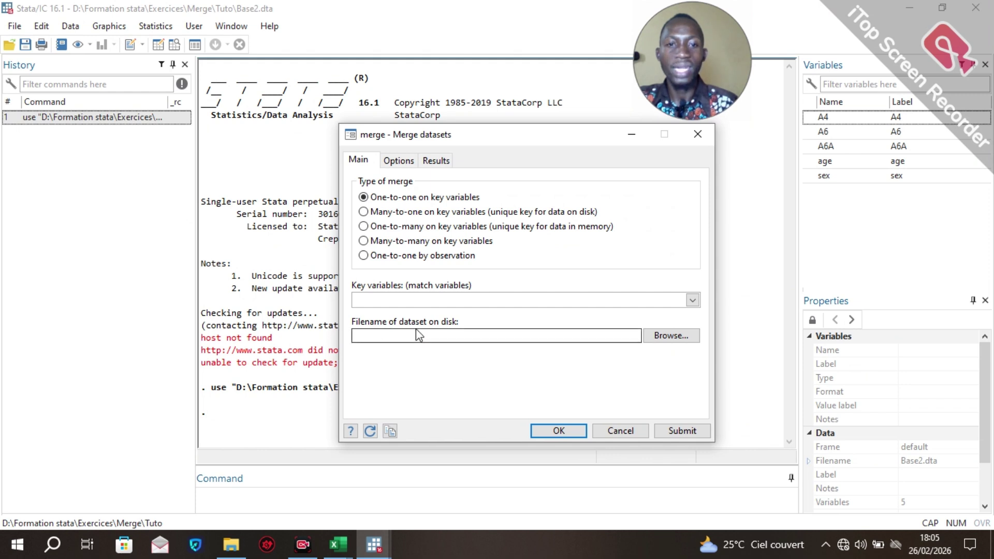
Select Base3.dta from D:\Formation stata\Exercices\Merge\Tuto as the dataset on disk to merge
click(685, 339)
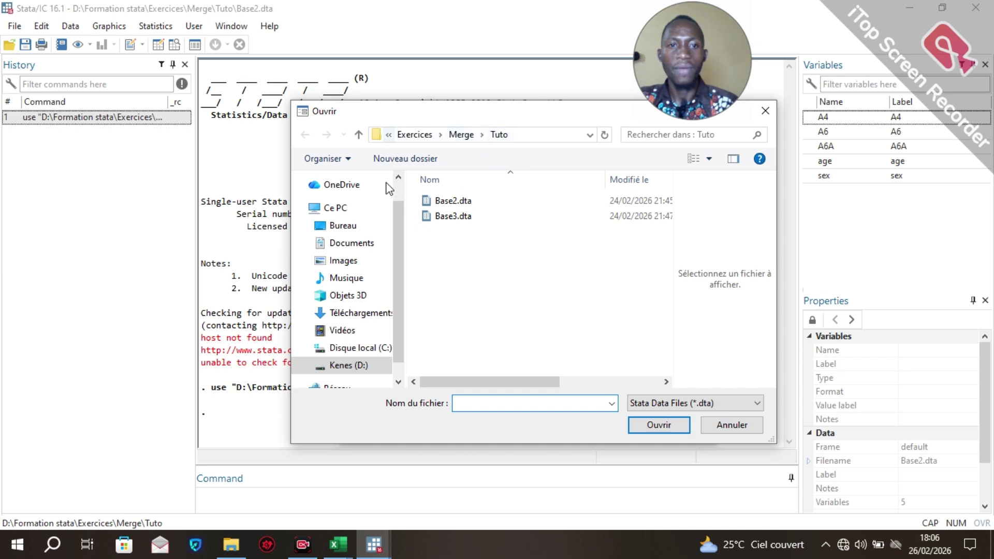
drag(400, 305, 400, 326)
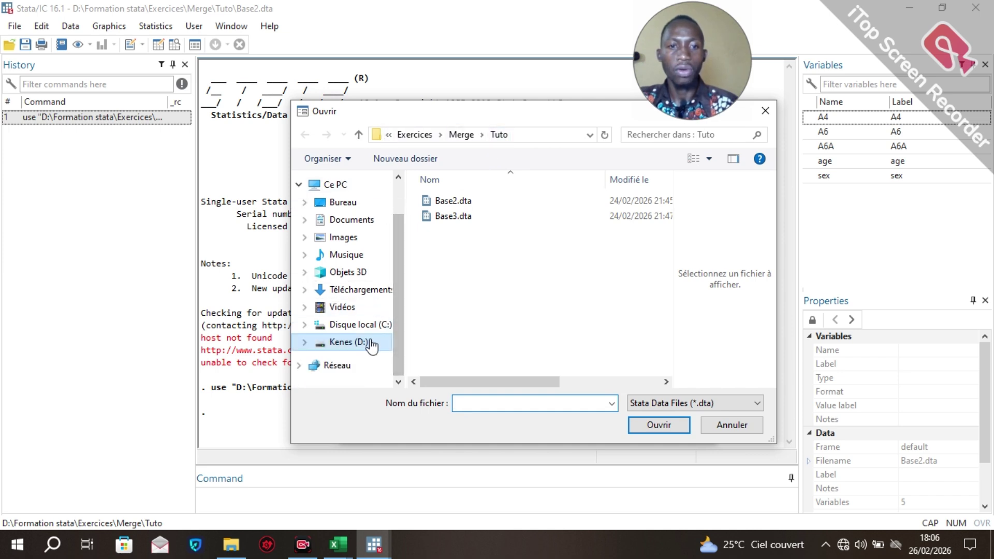
click(372, 343)
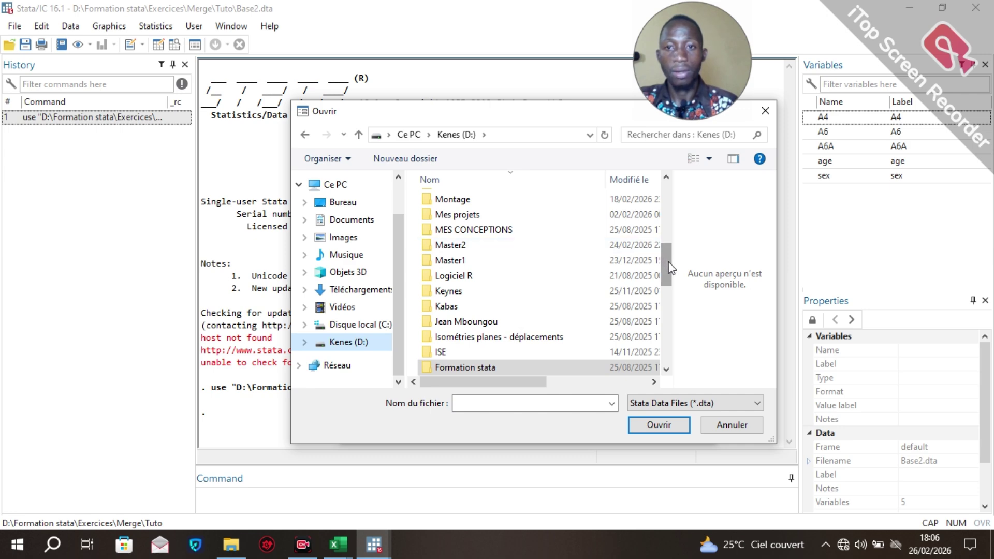
drag(663, 256, 666, 288)
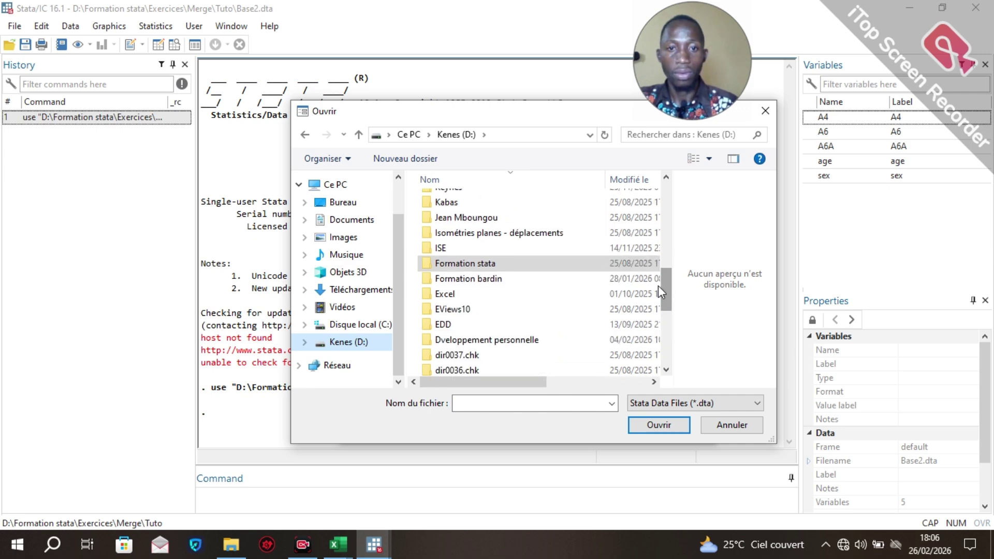
scroll(474, 266, up, 2)
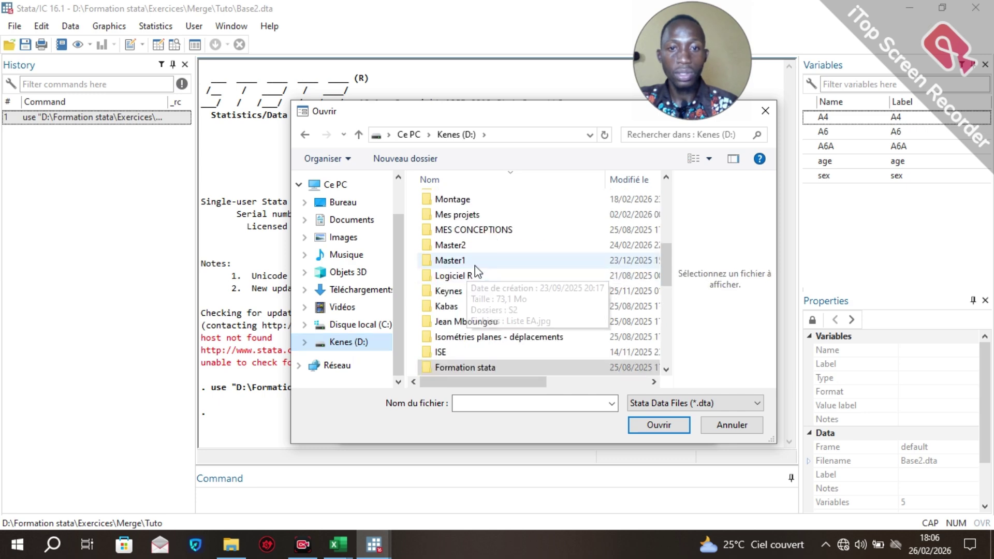
scroll(672, 276, down, 2)
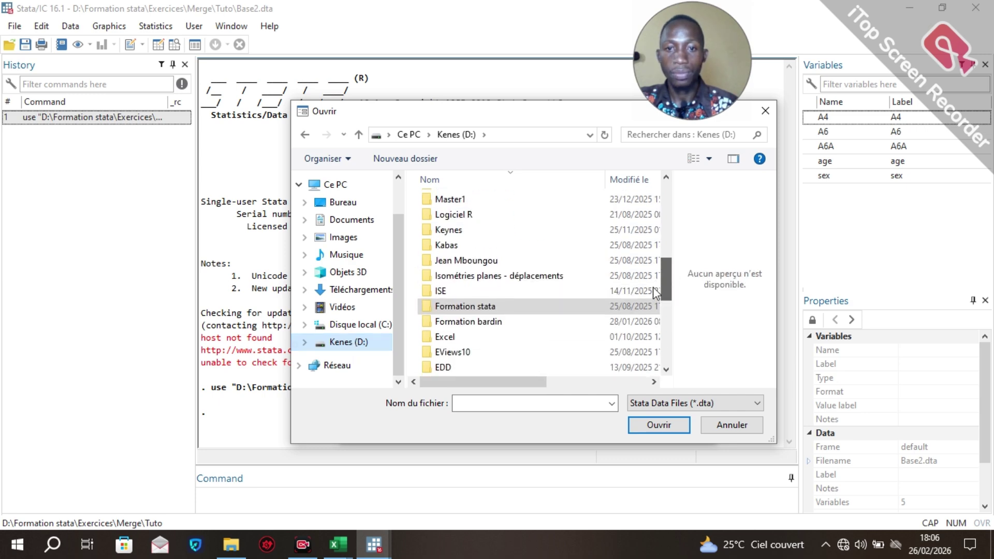
double_click(561, 308)
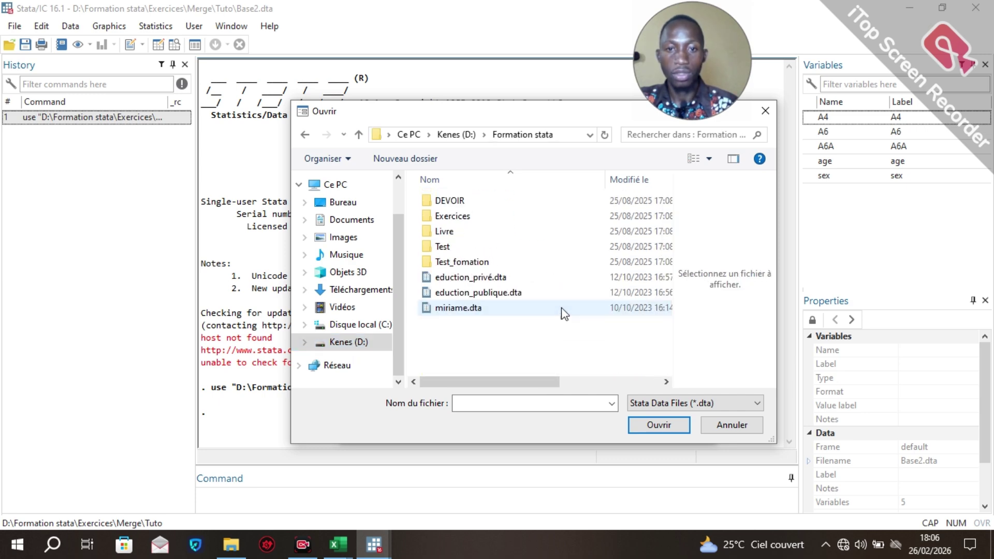
double_click(455, 216)
double_click(462, 231)
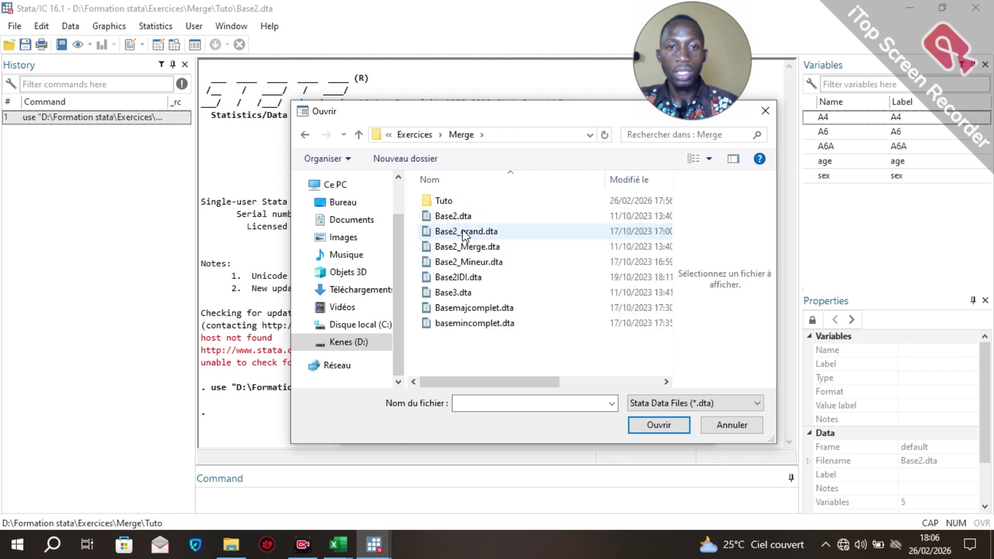
double_click(464, 202)
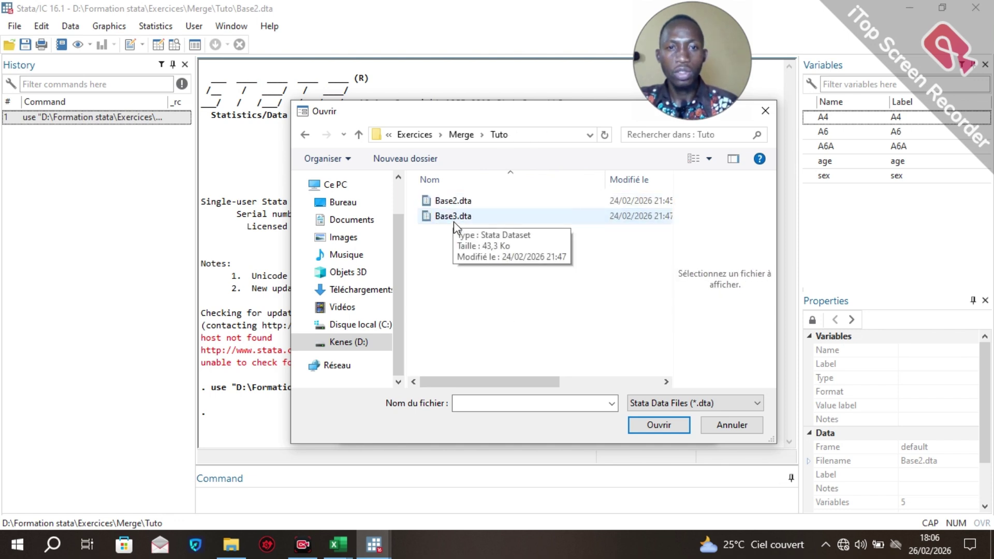
click(453, 221)
click(658, 424)
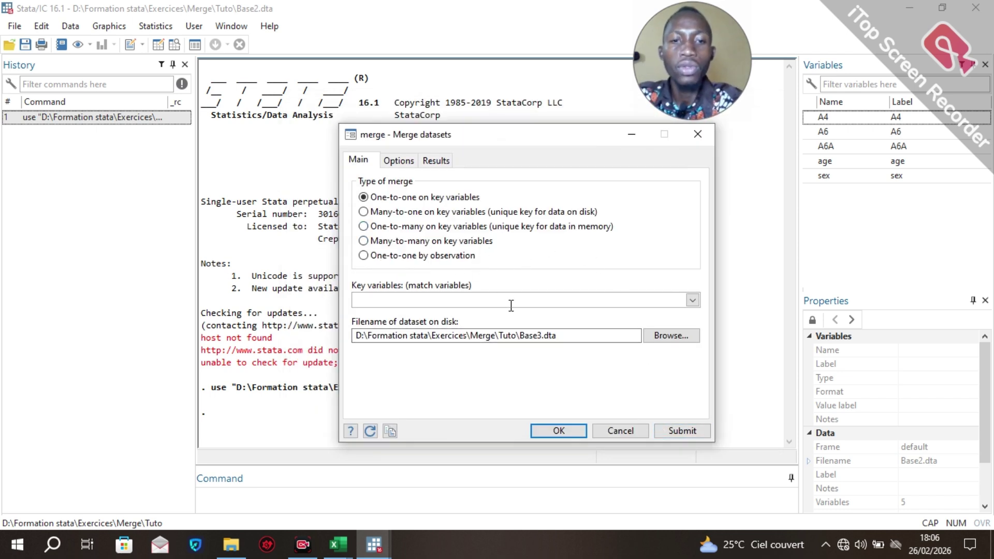
Set A6A as the key variable for the merge, removing its duplicate entries
click(692, 300)
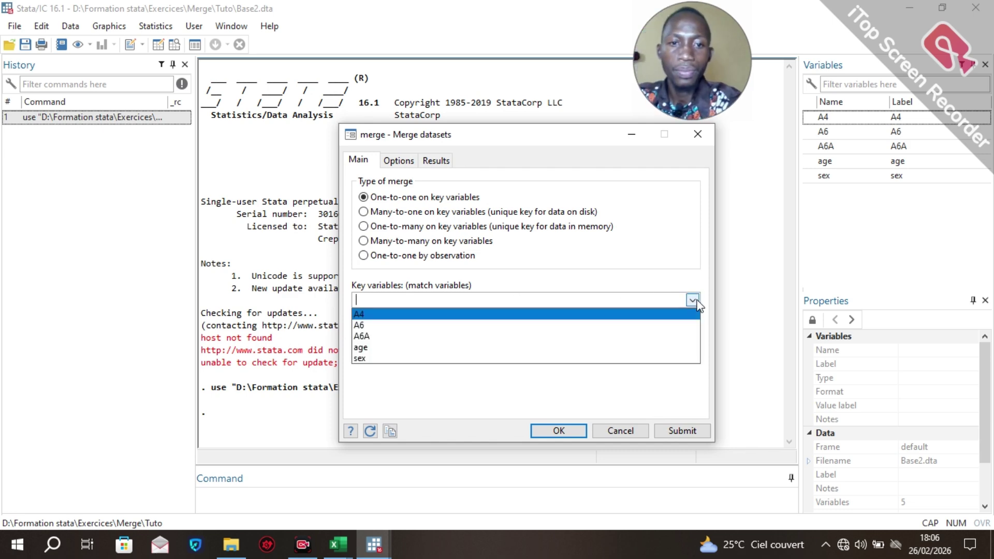
click(694, 301)
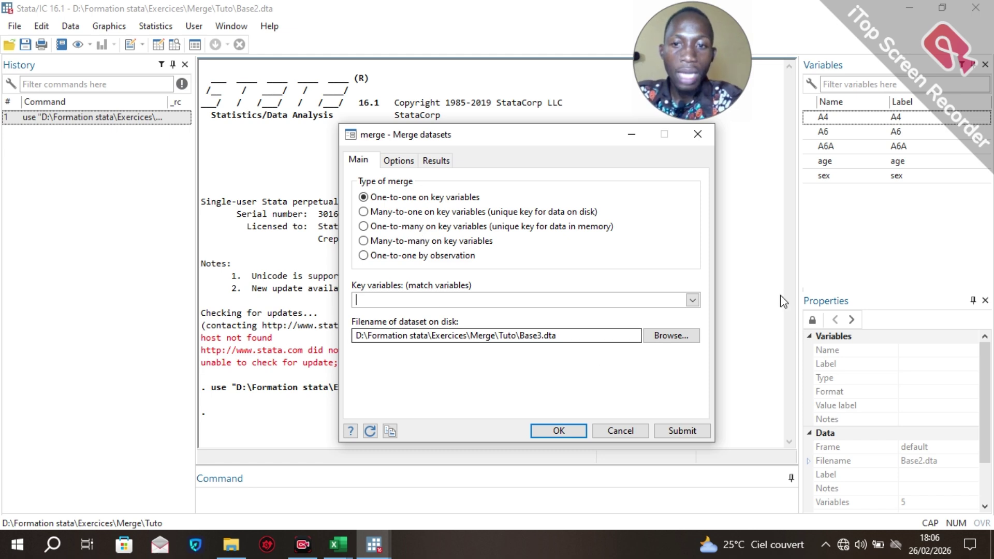
click(692, 300)
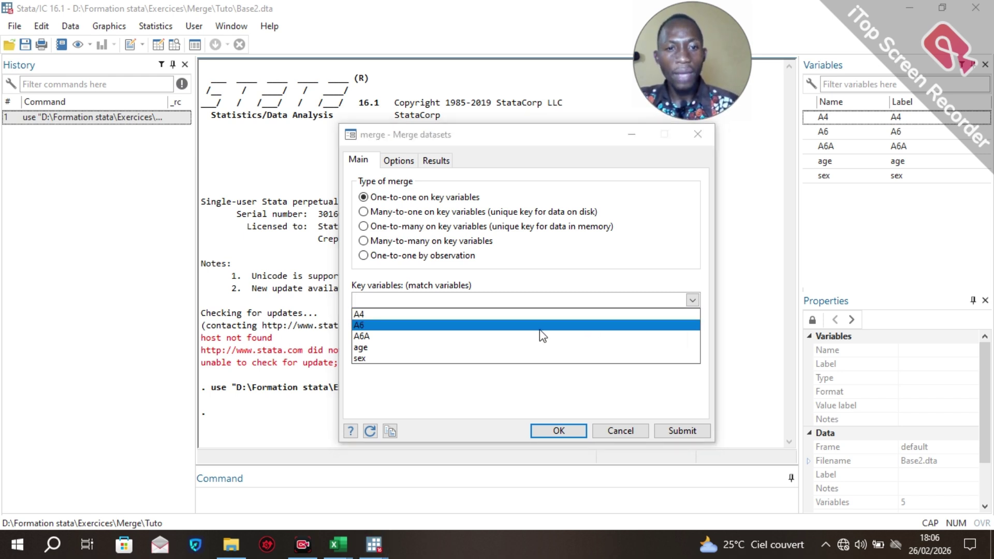
click(462, 337)
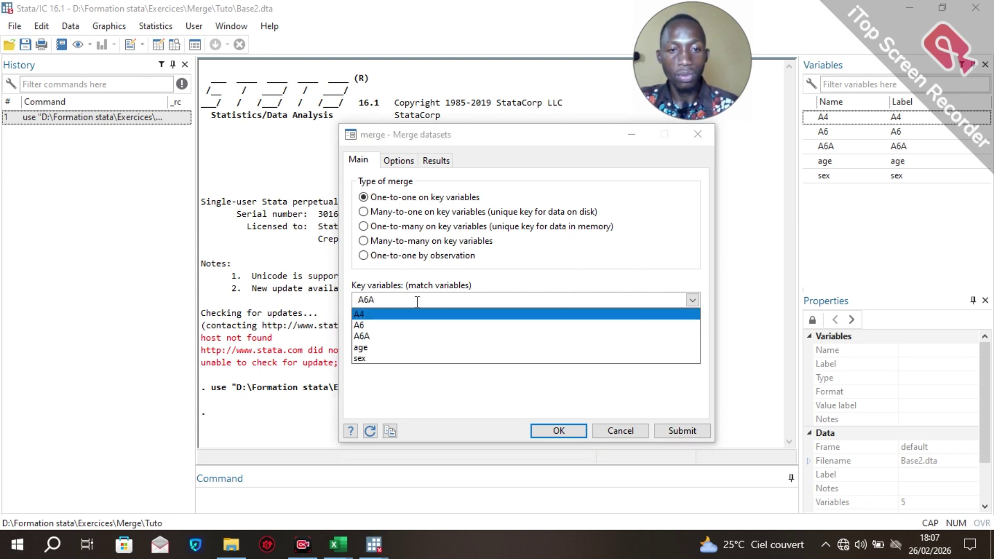
double_click(377, 339)
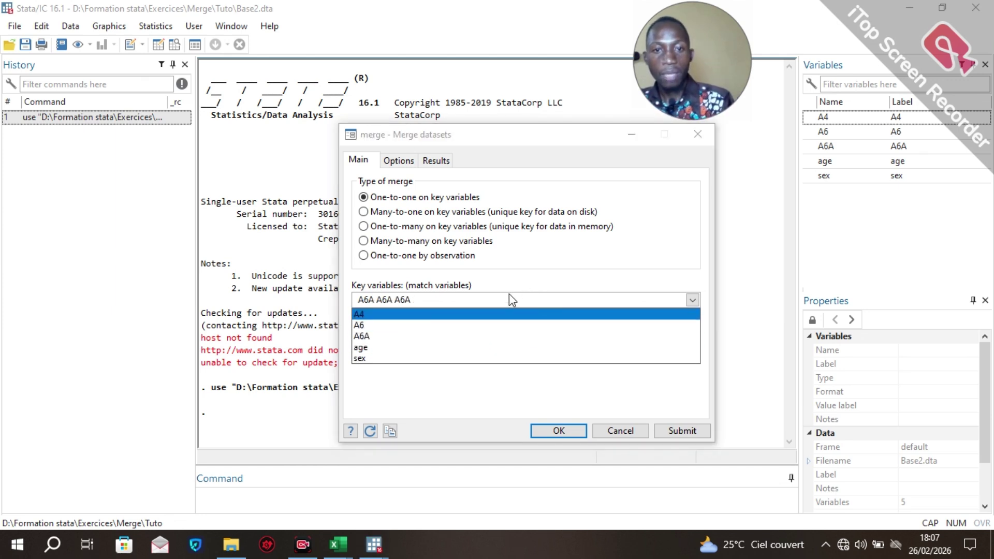
click(448, 299)
key(BackSpace)
key(BackSpace)
key(BackSpace)
key(BackSpace)
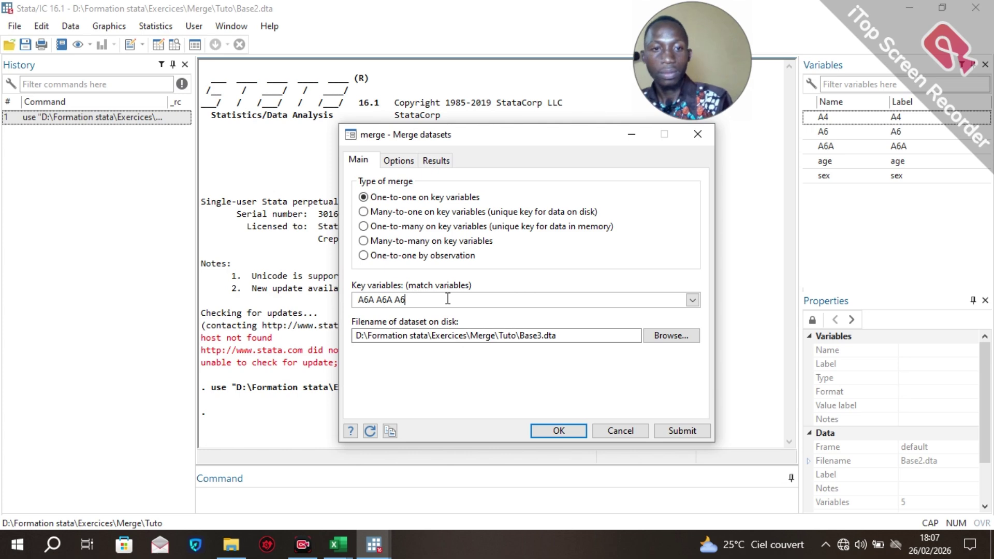
key(BackSpace)
key(BackSpace)
key(BackSpace)
key(BackSpace)
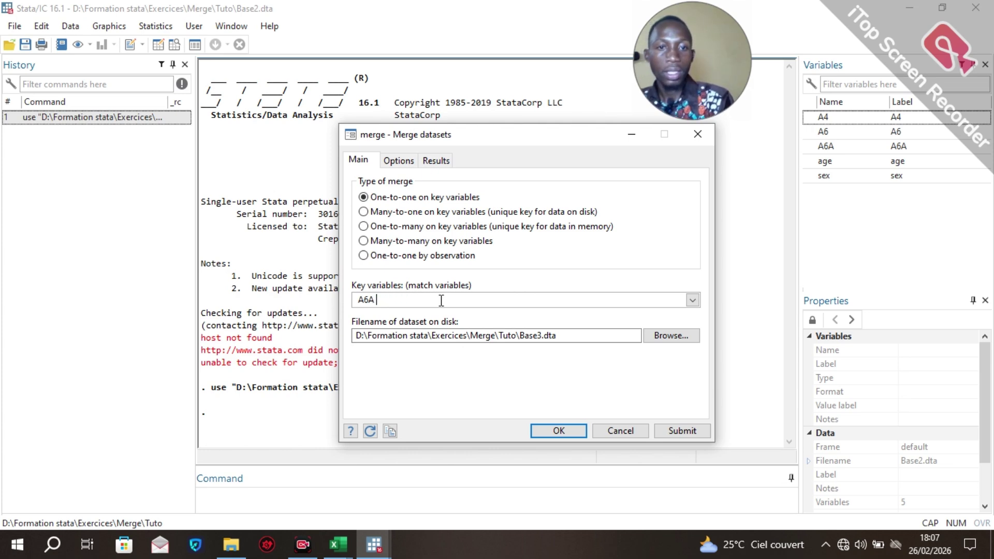
Try adding A6 to the merge's key variables, and remove it again so only A6A is kept
click(692, 300)
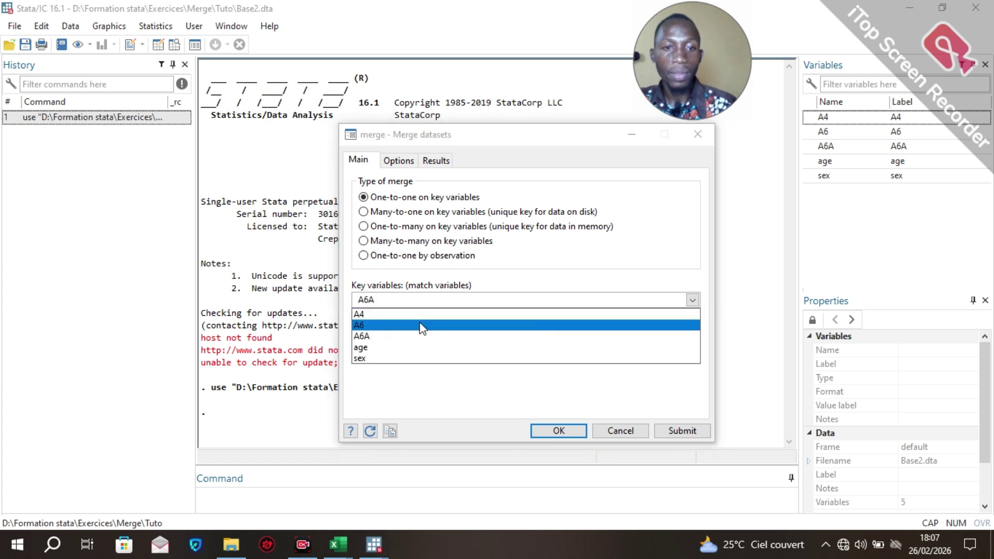
click(421, 326)
click(415, 326)
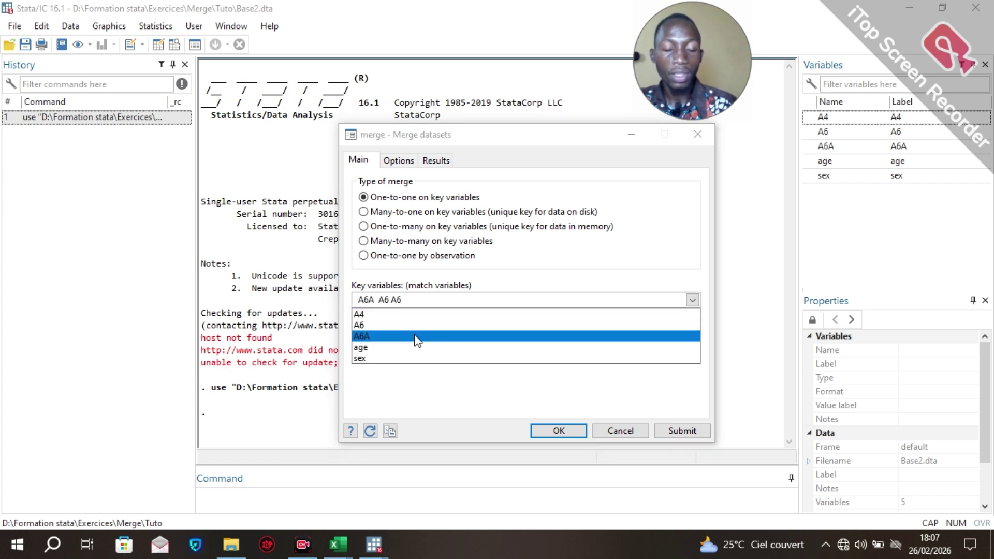
click(459, 303)
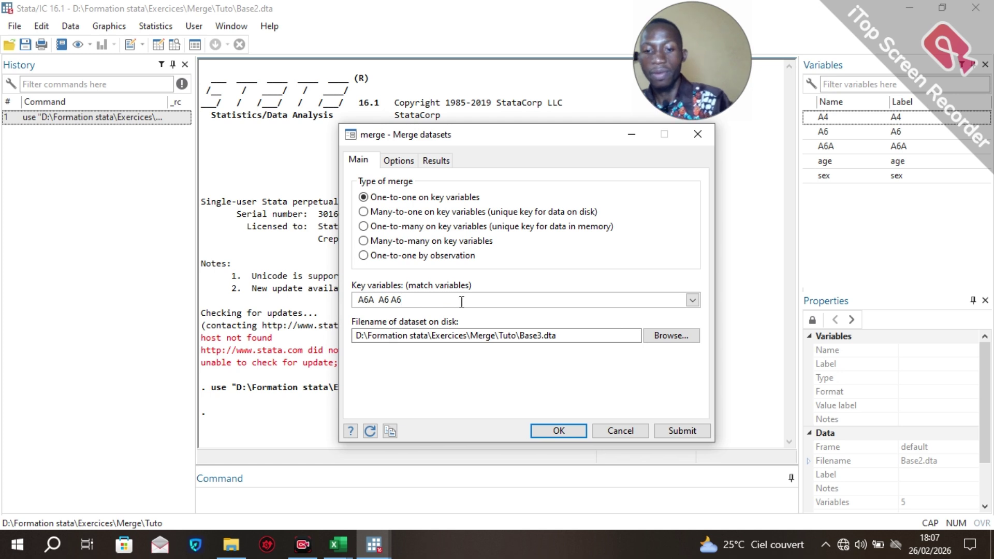
key(BackSpace)
key(BackSpace)
key(BackSpace)
key(BackSpace)
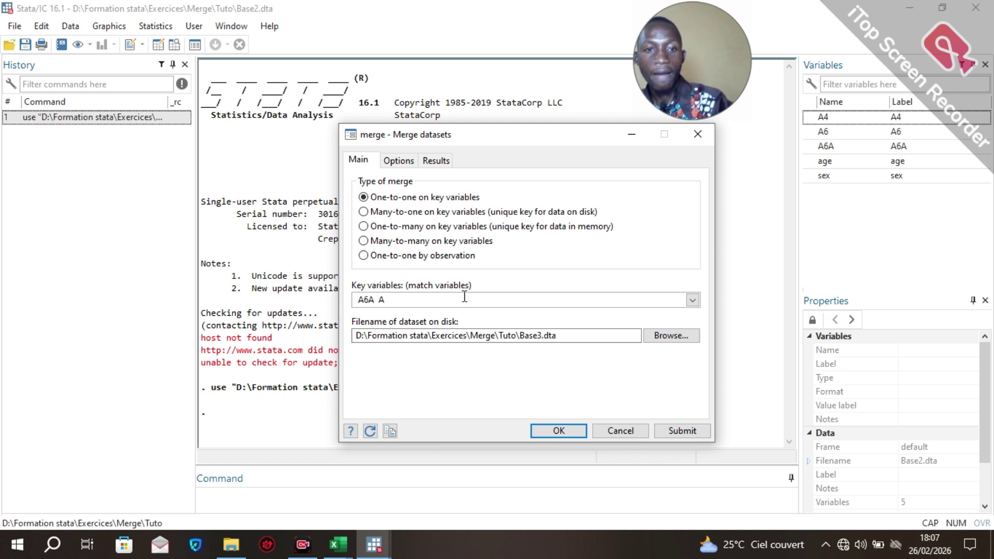
key(BackSpace)
key(BackSpace)
key(BackSpace)
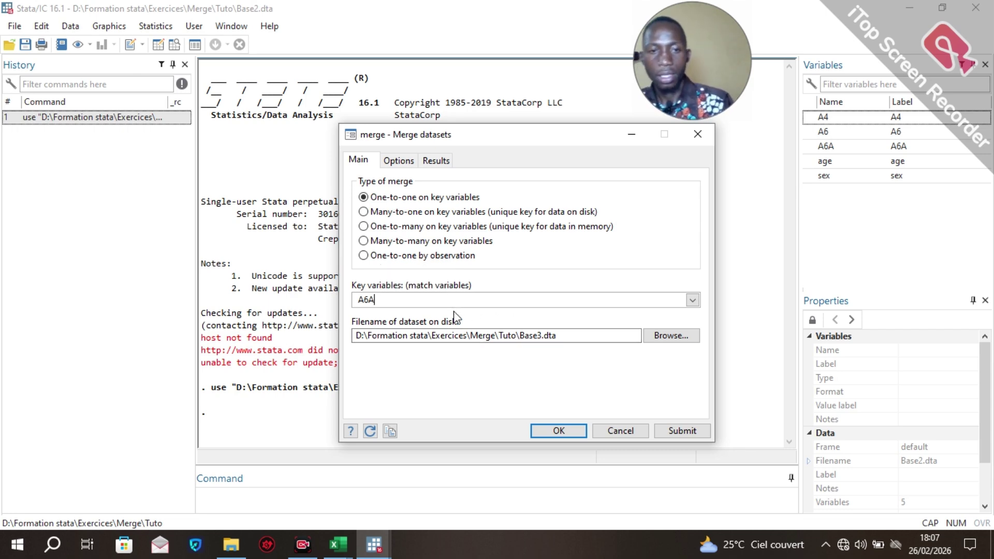
Try adding A6A, A6 and sex as extra key variables, and delete them again after the first A6A
click(693, 300)
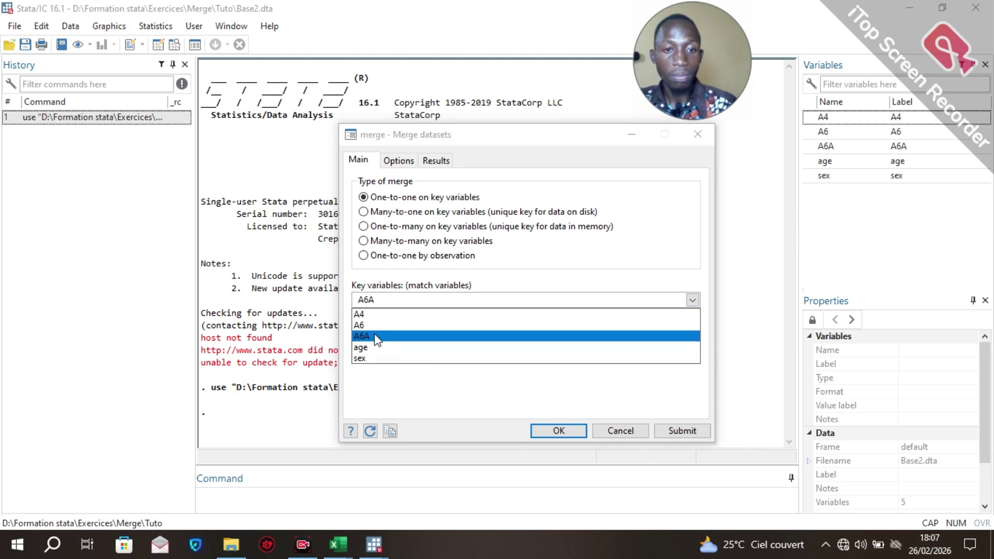
click(405, 336)
click(404, 326)
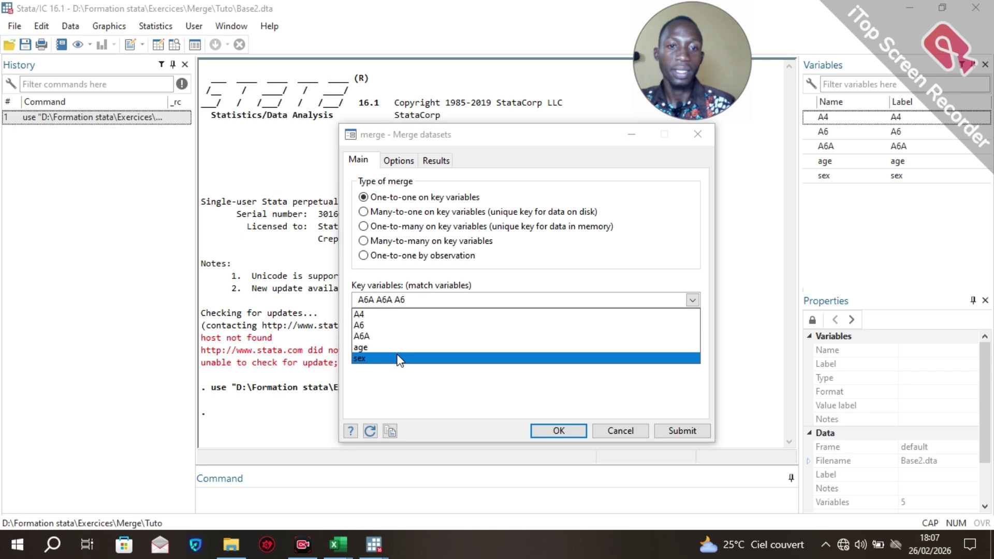
click(400, 359)
click(441, 296)
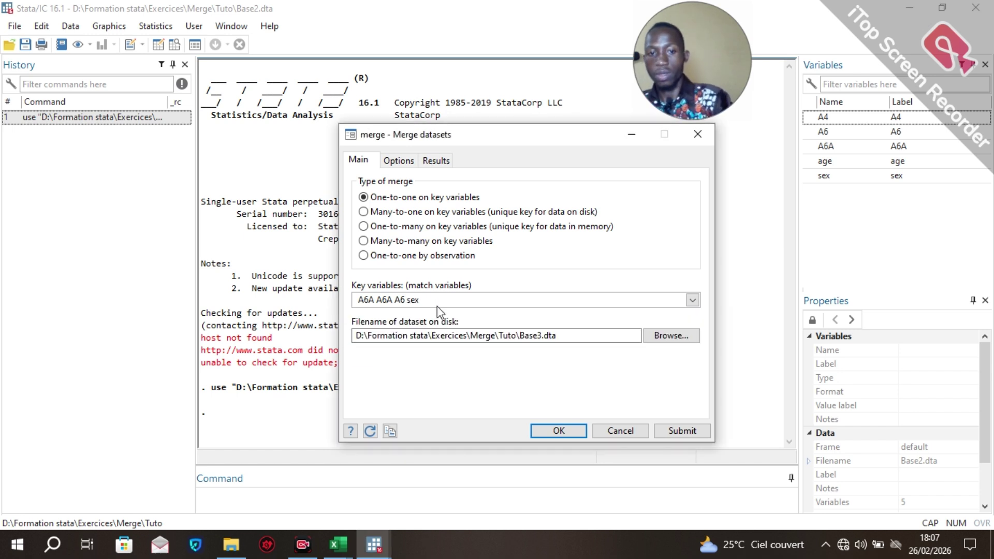
key(BackSpace)
key(BackSpace)
key(BackSpace)
key(BackSpace)
key(BackSpace)
key(BackSpace)
key(BackSpace)
key(BackSpace)
key(BackSpace)
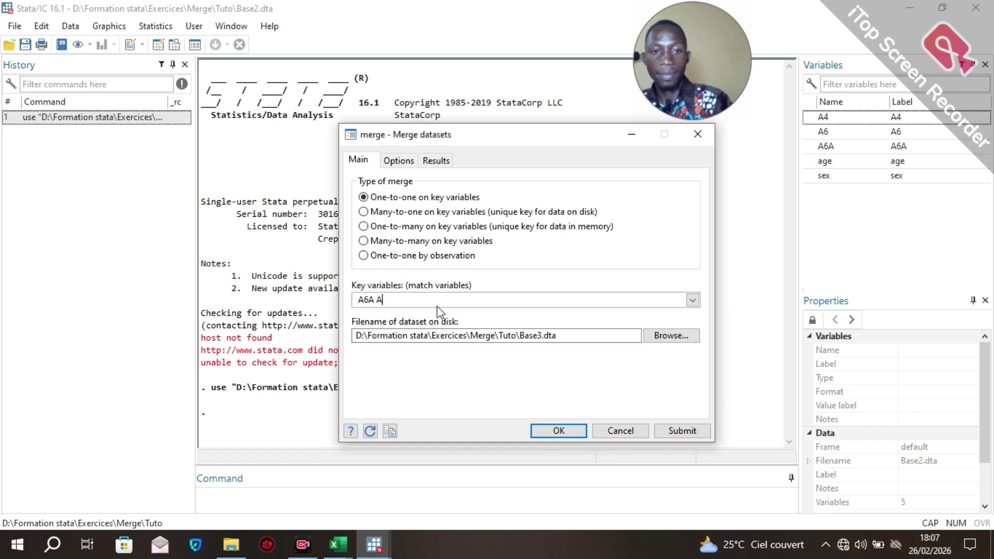
key(BackSpace)
key(BackSpace)
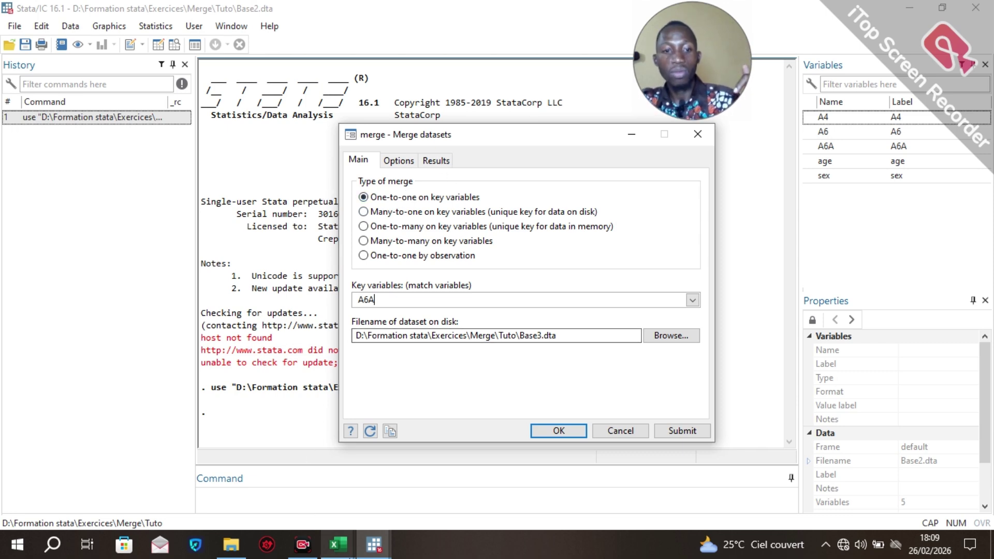
Switch to the Base2.xlsx workbook in Excel and examine the A6A column from its first value in C2
mouse_move(338, 548)
click(292, 487)
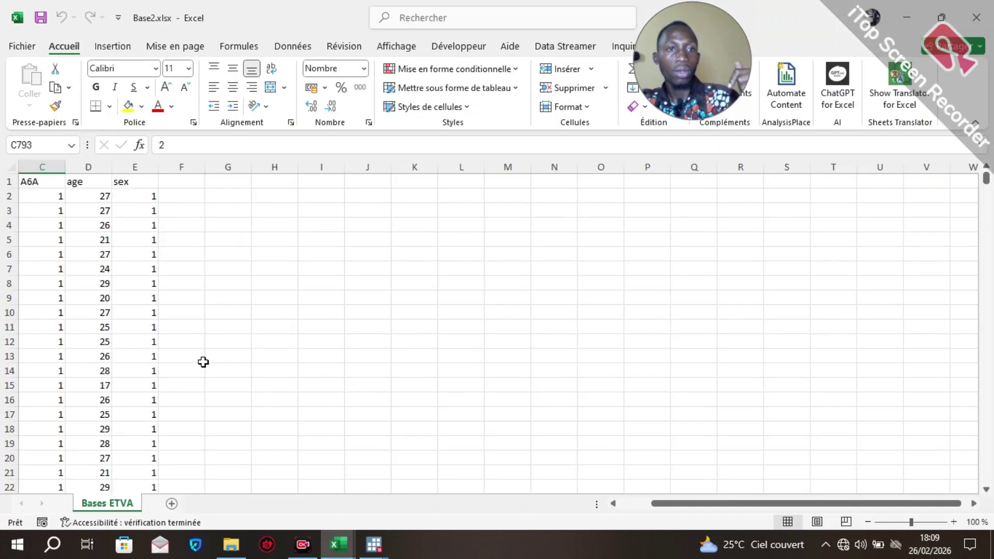
click(56, 198)
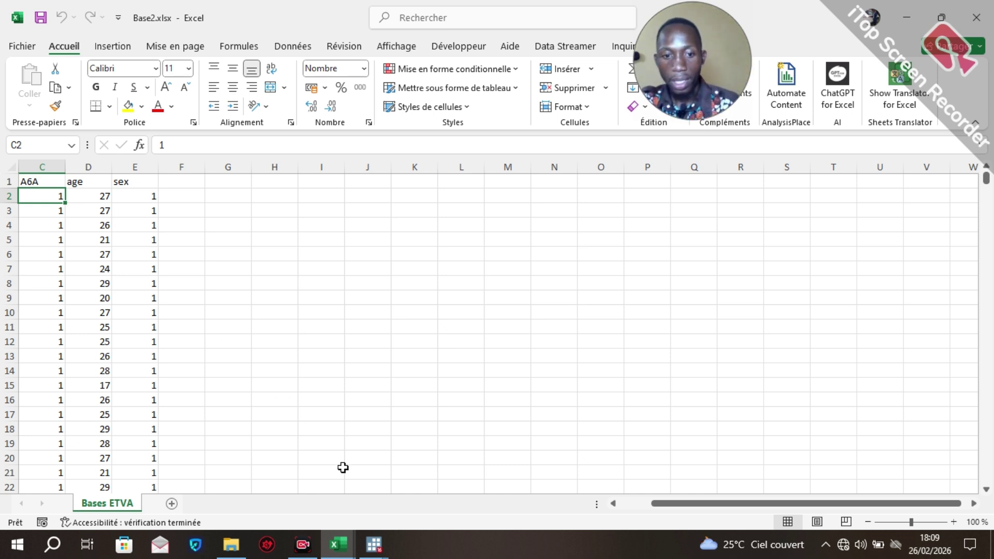
Return to Stata's Merge datasets dialog and set the merge type to many-to-one on key variables
mouse_move(374, 544)
click(439, 511)
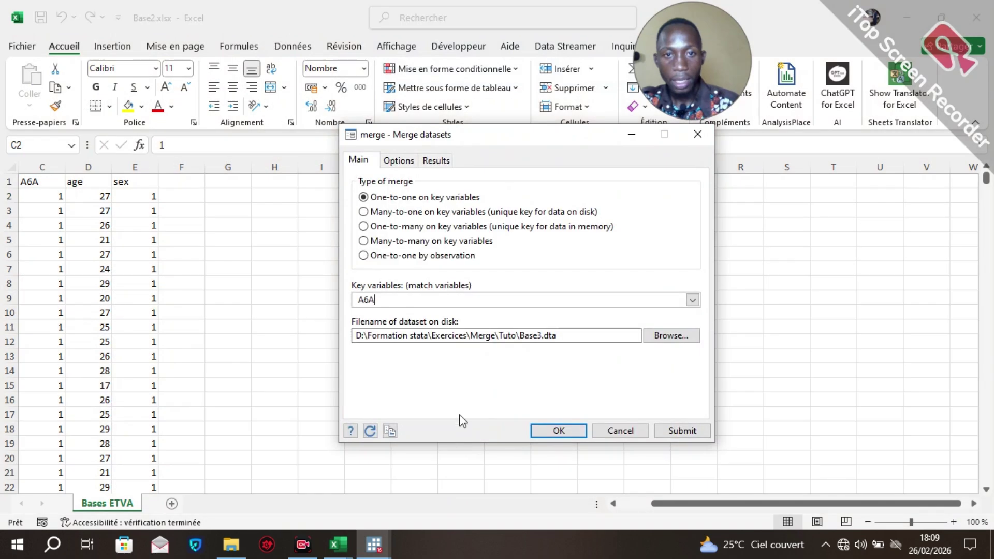
click(363, 212)
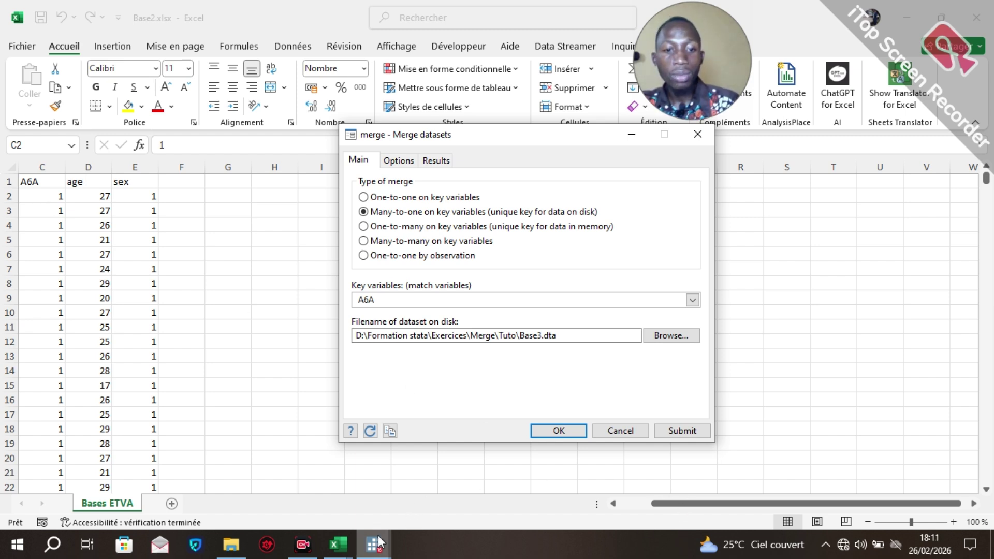
Bring the main Stata window behind the Merge datasets dialog and set the merge type to one-to-many on key variables
mouse_move(379, 548)
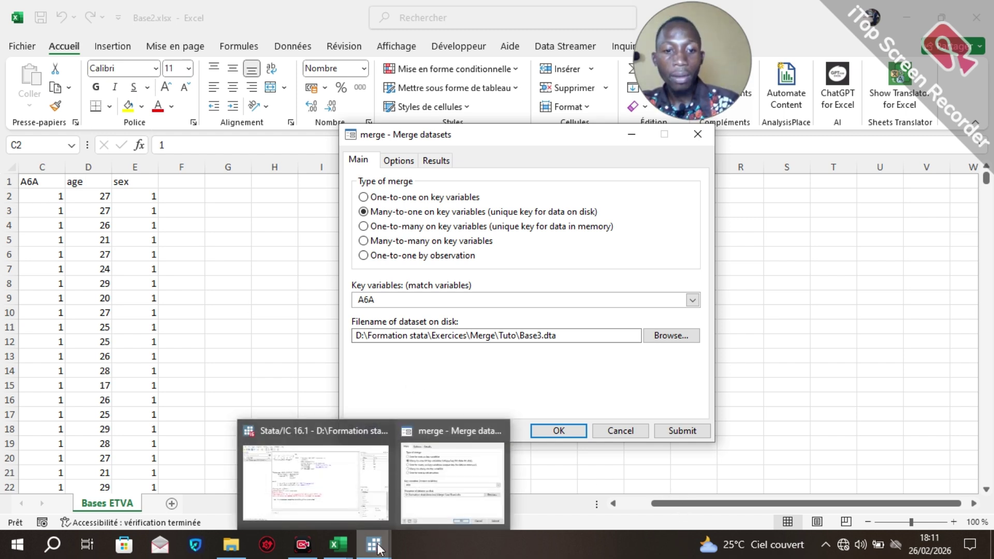
click(367, 499)
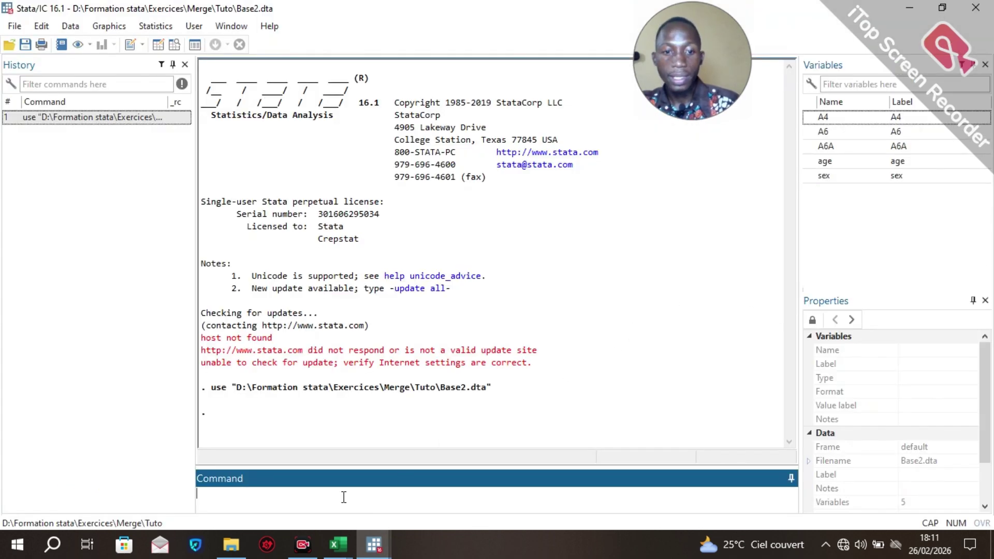
mouse_move(390, 549)
click(430, 495)
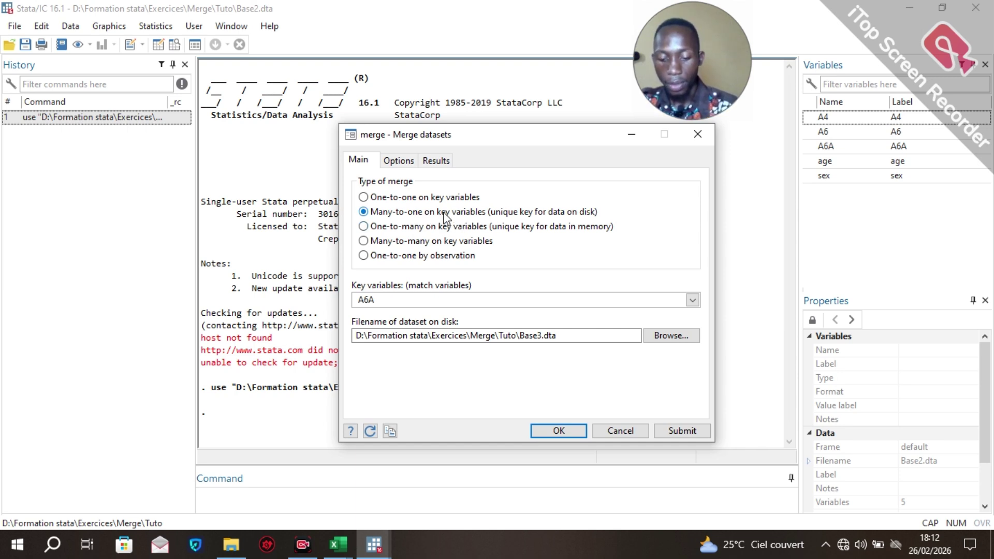
click(364, 227)
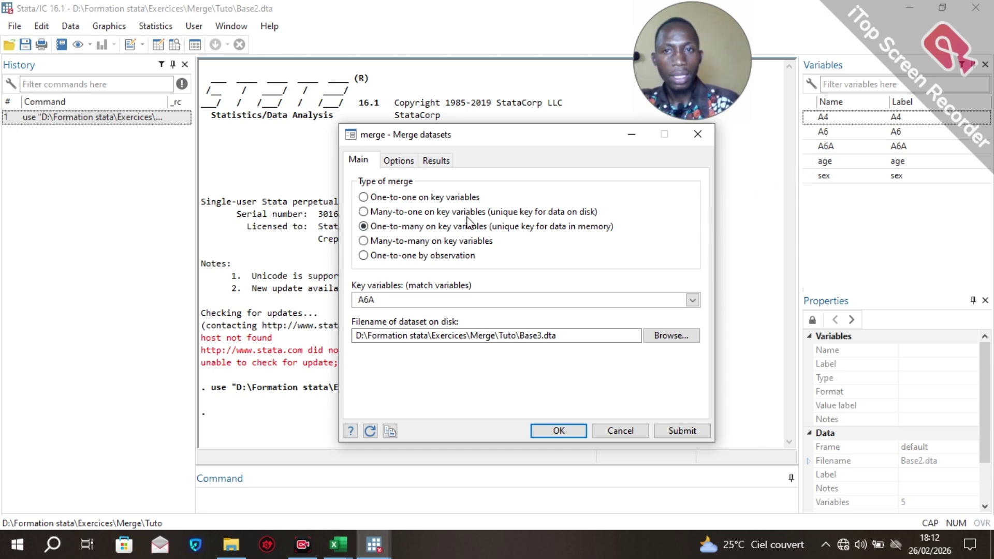
Set the merge type to many-to-many on key variables, and compare the Base2.xlsx and Base3.xlsx workbooks in Excel
click(363, 241)
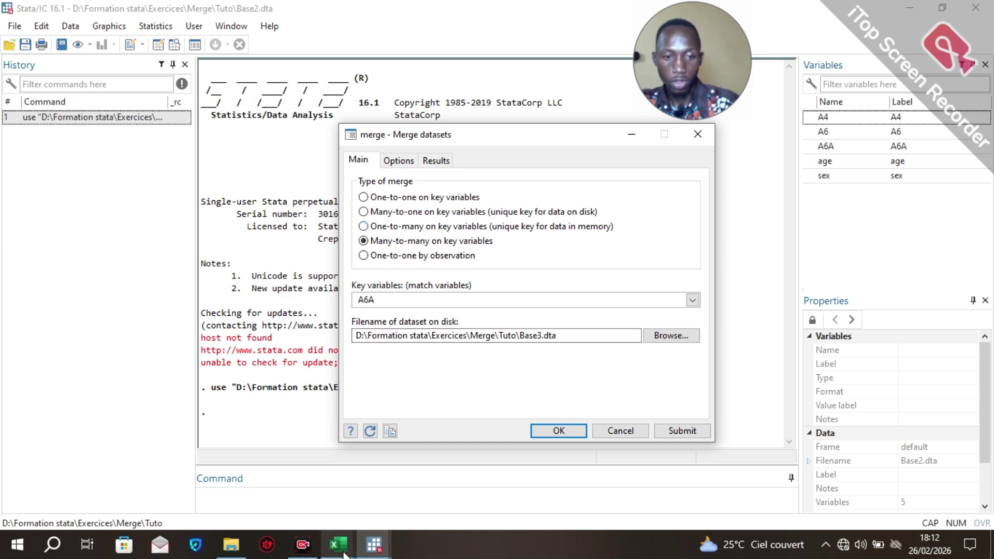
mouse_move(348, 553)
click(296, 499)
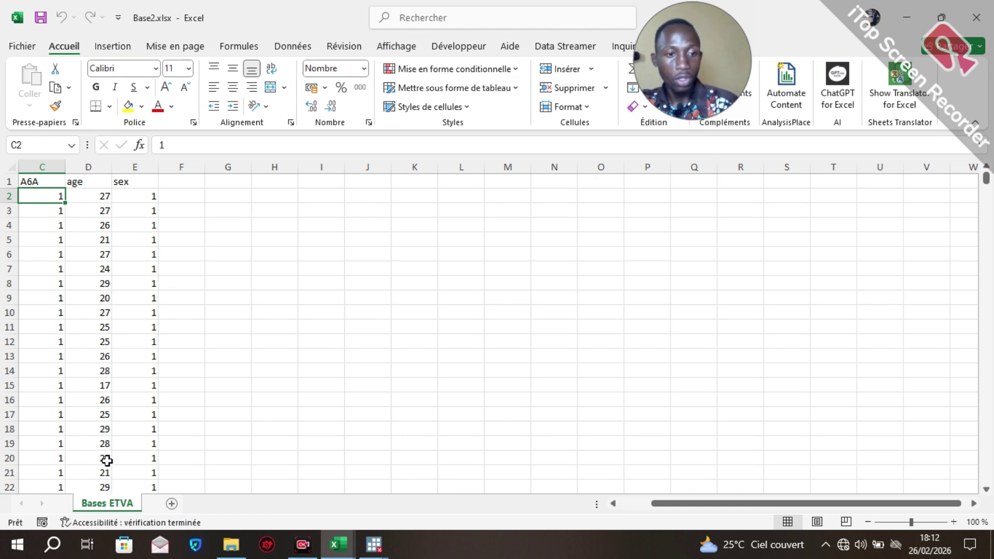
mouse_move(338, 551)
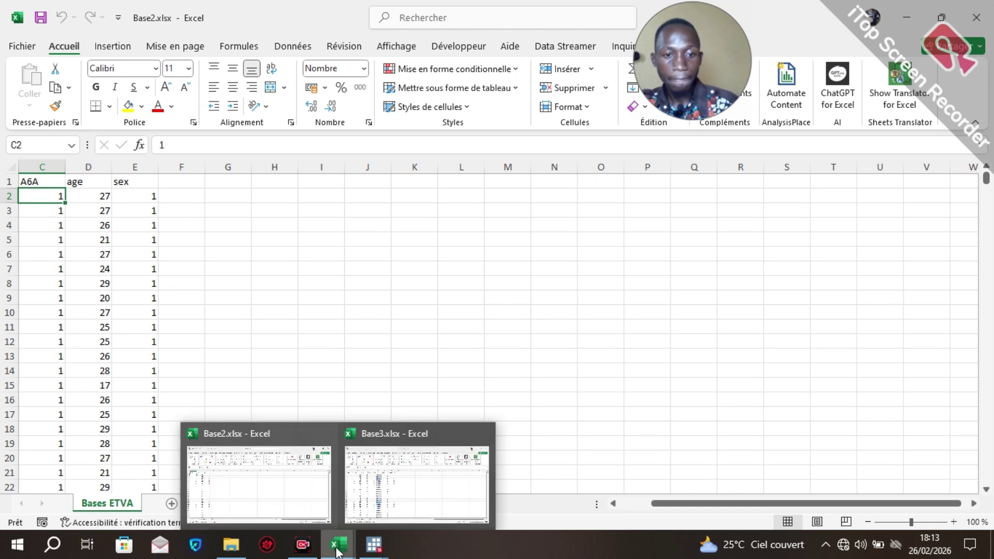
click(382, 508)
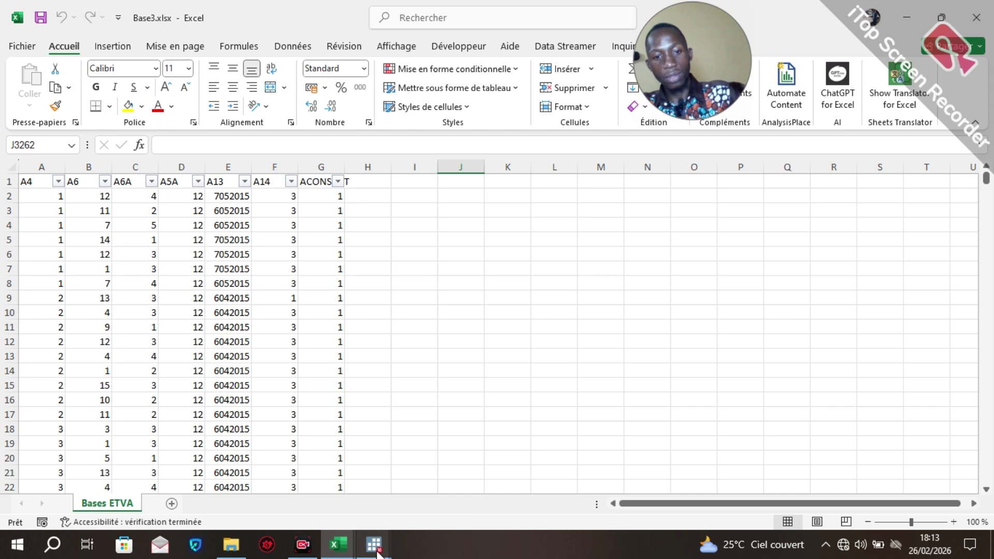
Return to Stata's Merge datasets dialog and run the many-to-many merge with Base3.dta on key variable A6A
mouse_move(379, 554)
click(362, 500)
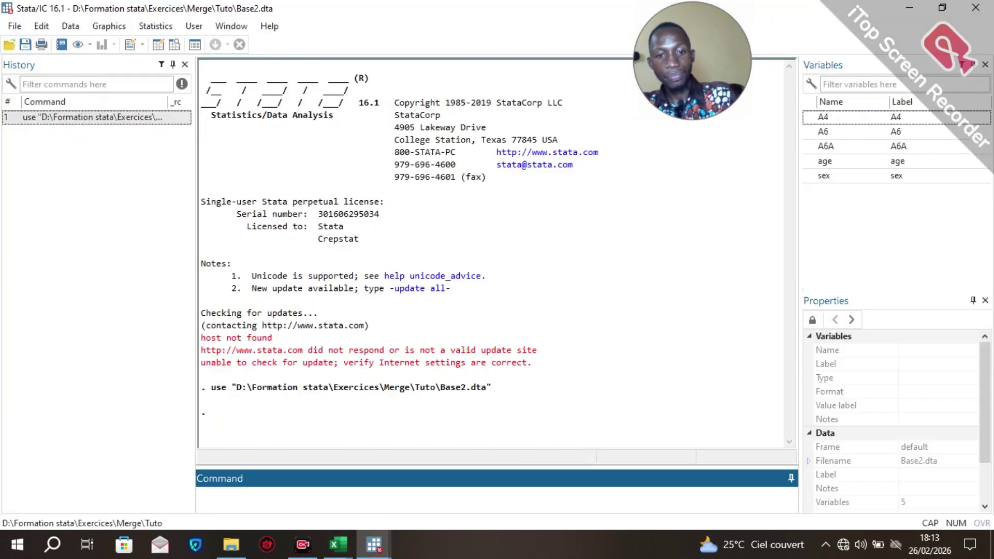
click(464, 478)
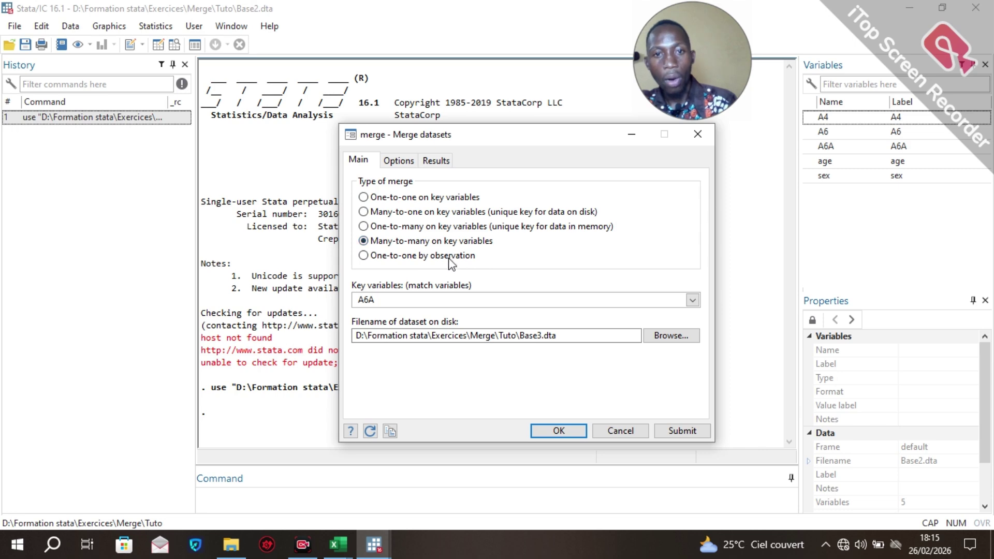
click(548, 430)
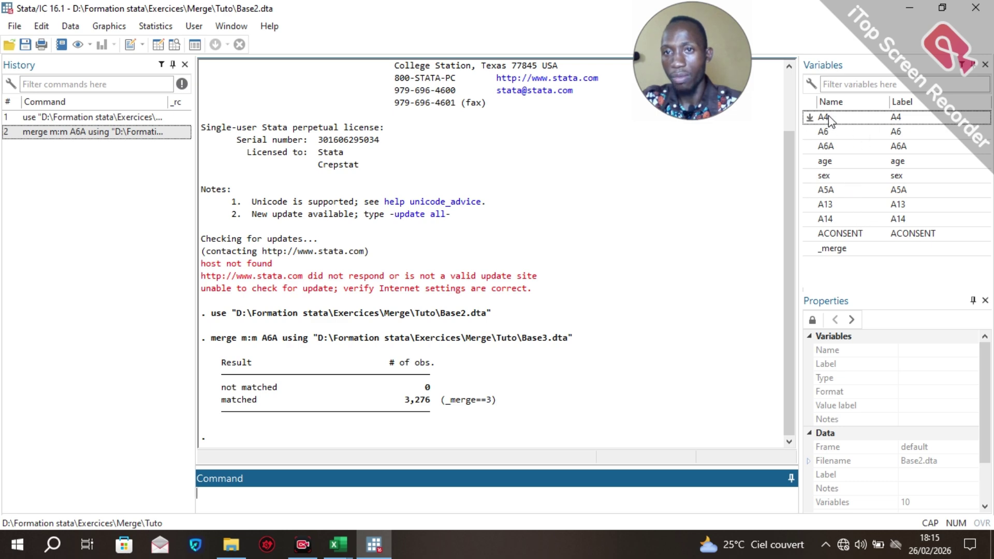
Open the merged dataset in the Data Editor's browse mode and examine its rows and columns from A4 through _merge
click(175, 48)
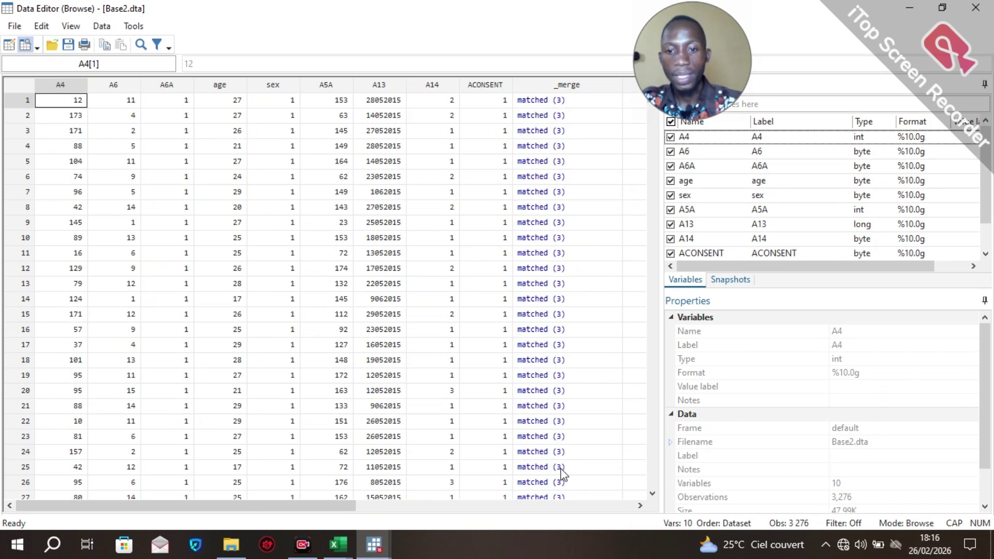
drag(327, 506, 389, 505)
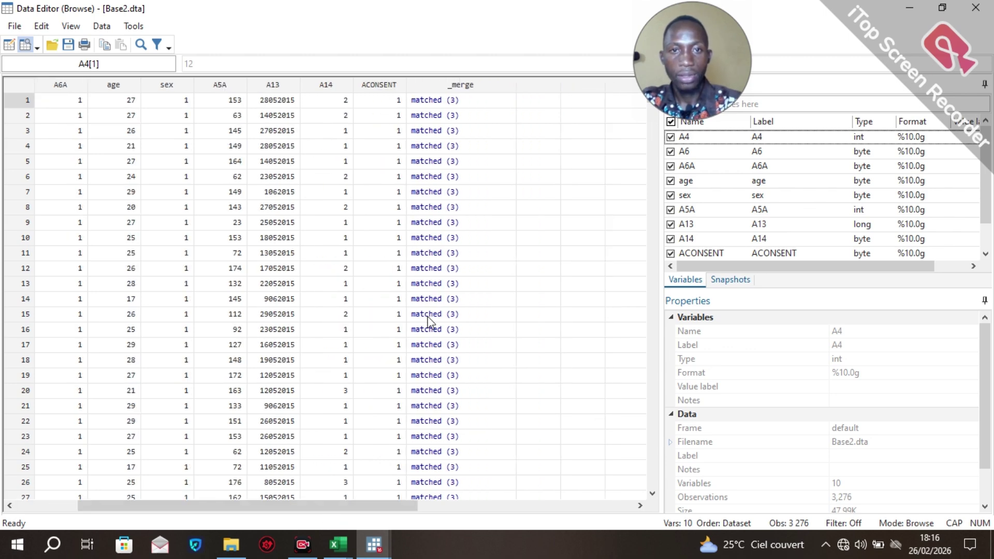
scroll(428, 321, down, 2)
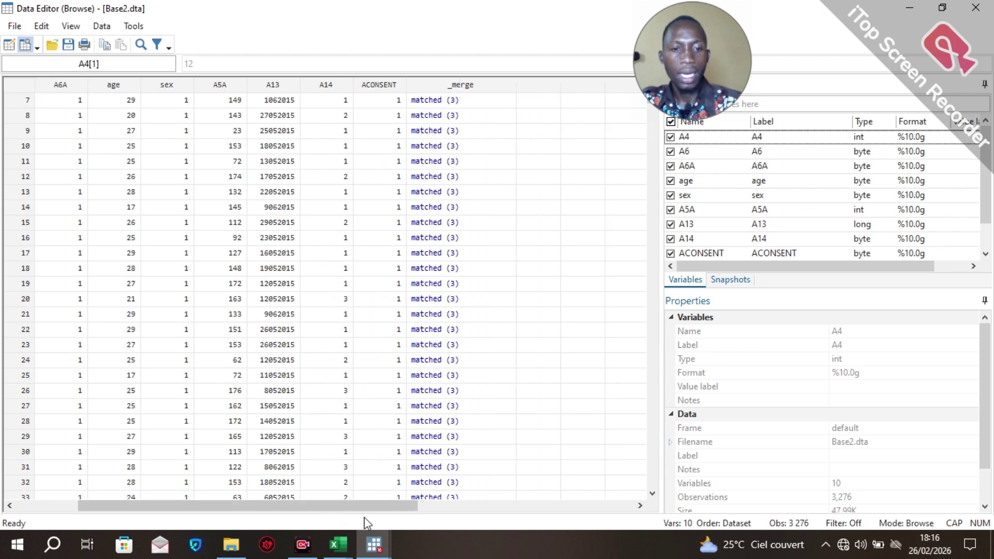
drag(358, 512, 296, 512)
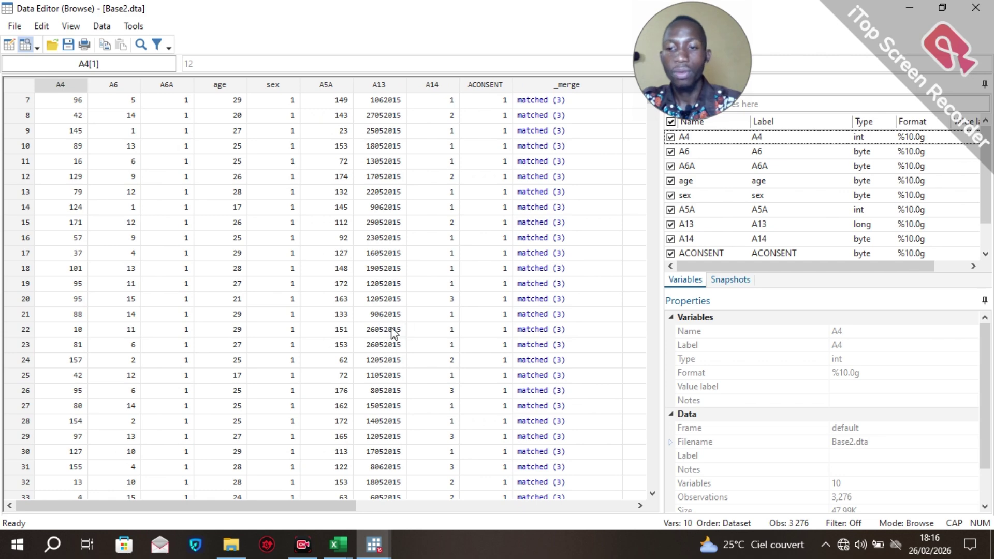